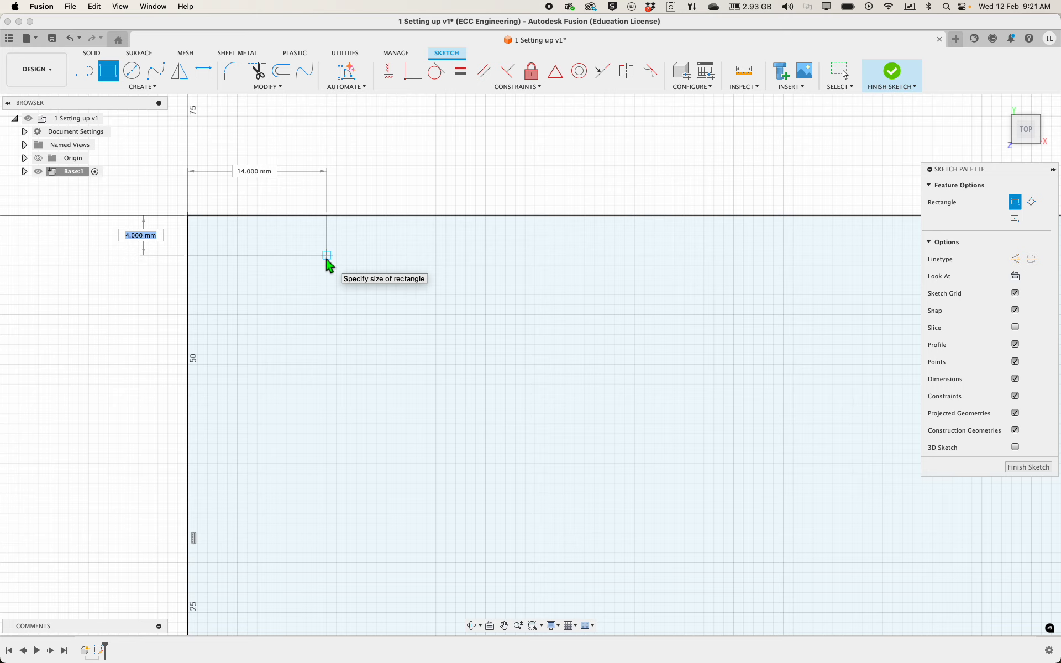
Complete the rectangle at the base's upper-left corner with height set to the thickness parameter and width 30 mm
text(t)
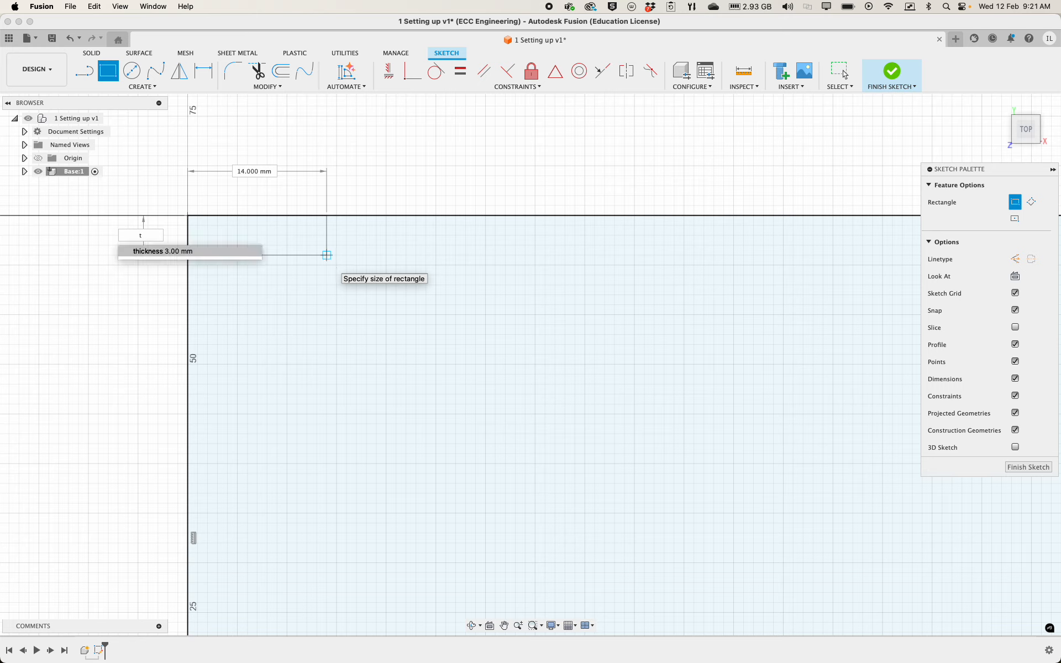
click(240, 253)
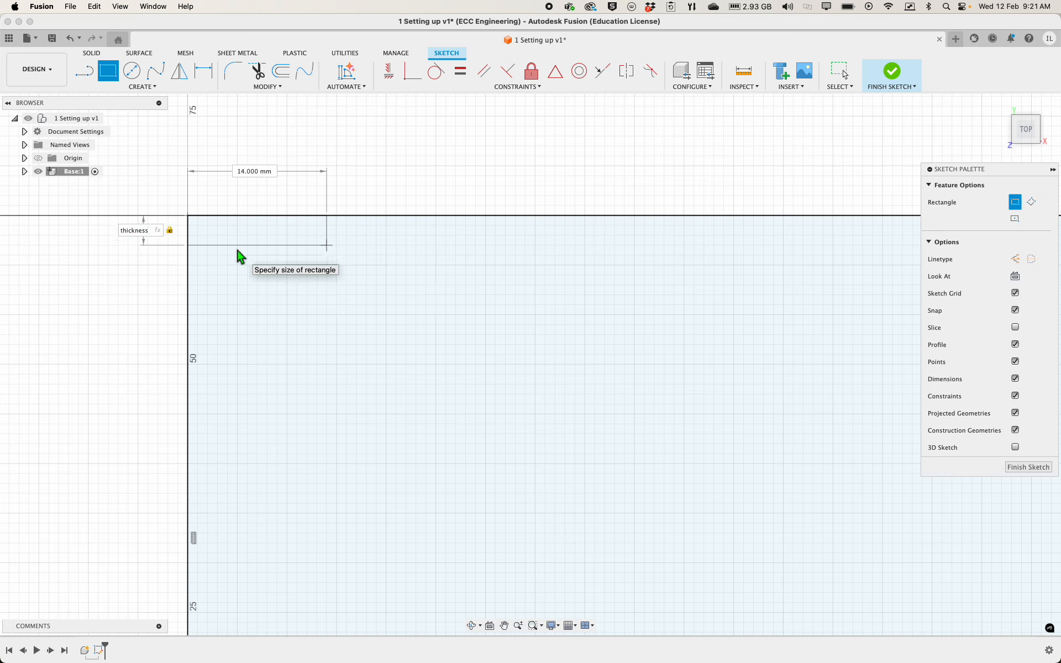
key(Tab)
text(30)
key(Tab)
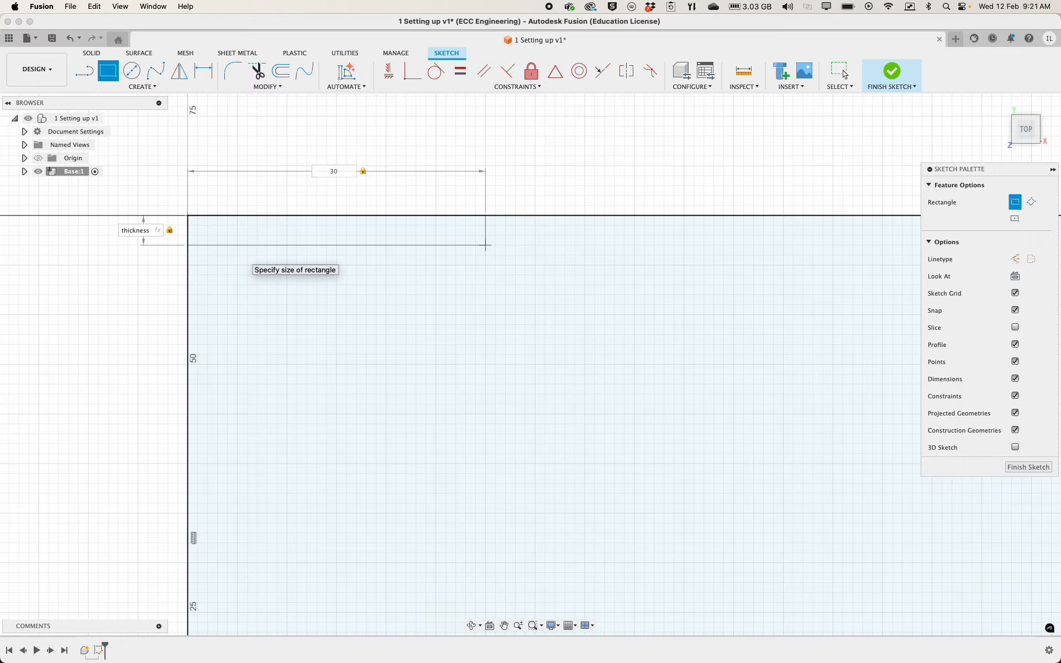
key(Return)
Draw a 30 mm wide, thickness-high rectangle inward from the base's upper edge, about 20 mm to the right of the corner rectangle
scroll(177, 266, up, 5)
scroll(176, 265, down, 7)
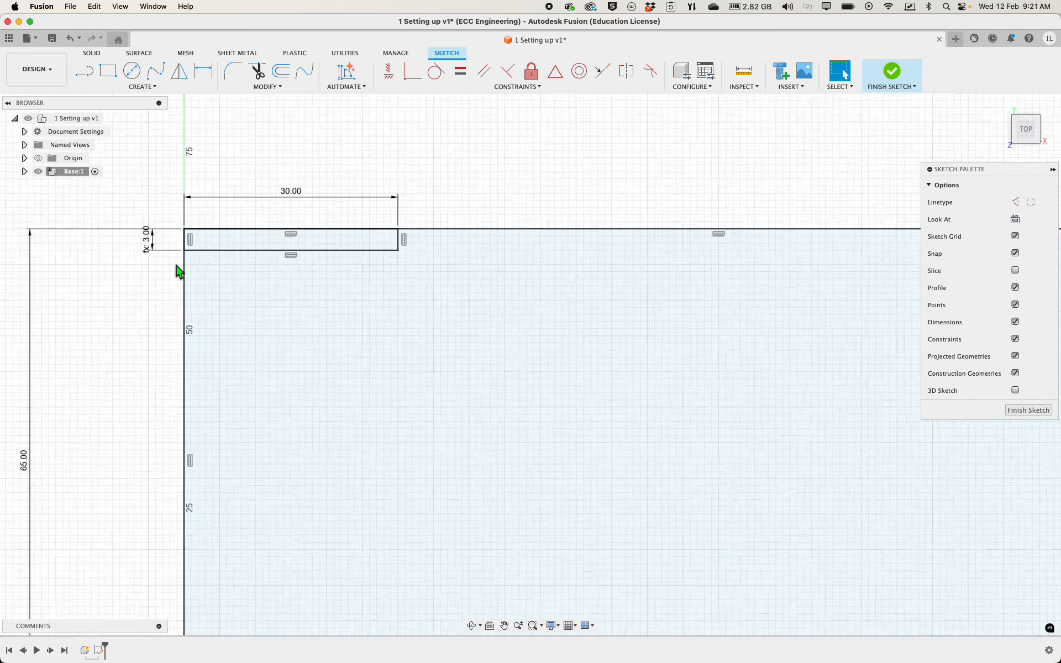
scroll(176, 266, down, 3)
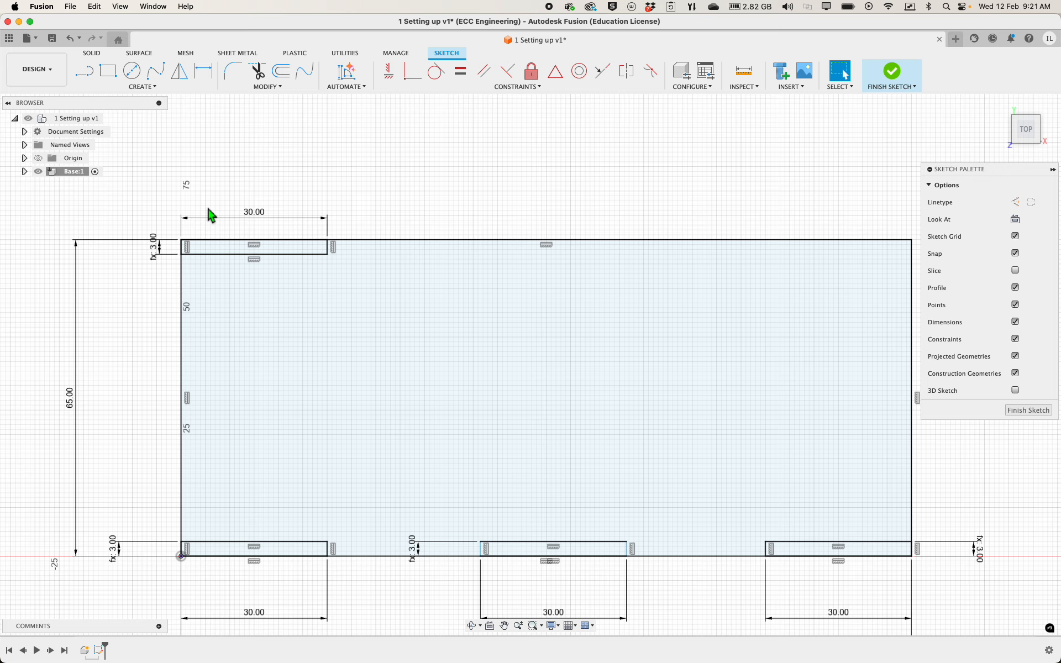
click(109, 71)
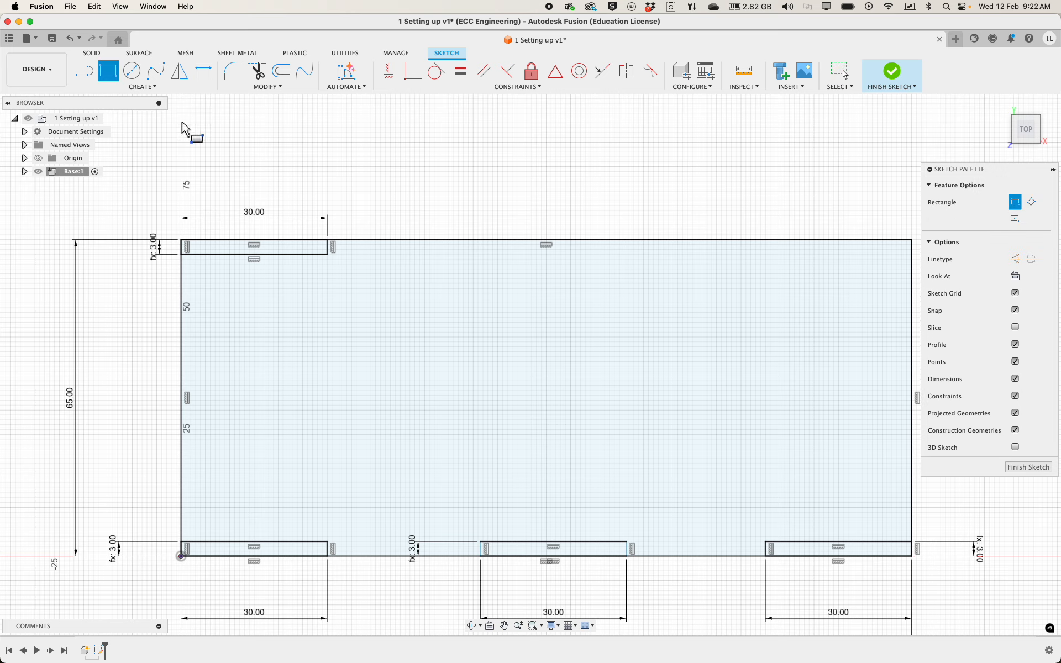
click(424, 240)
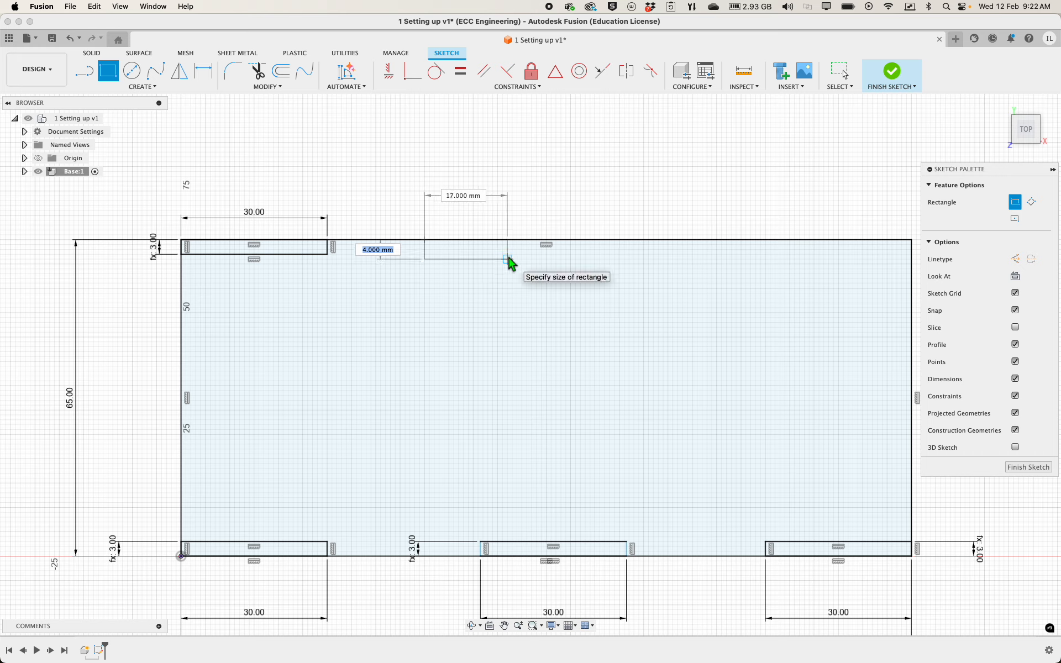
text(t)
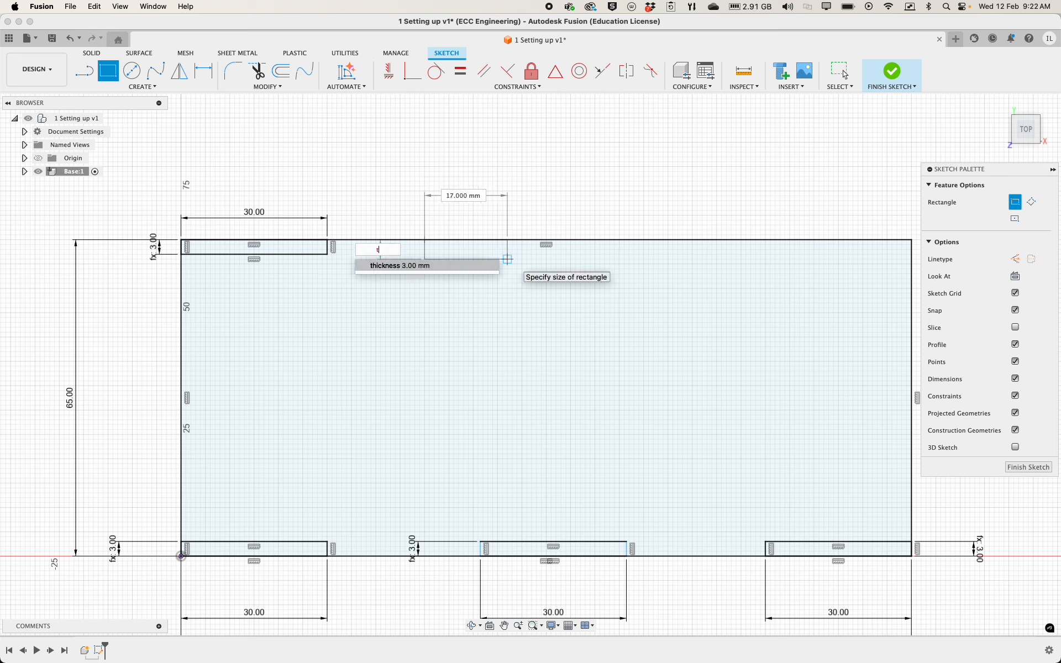
click(478, 270)
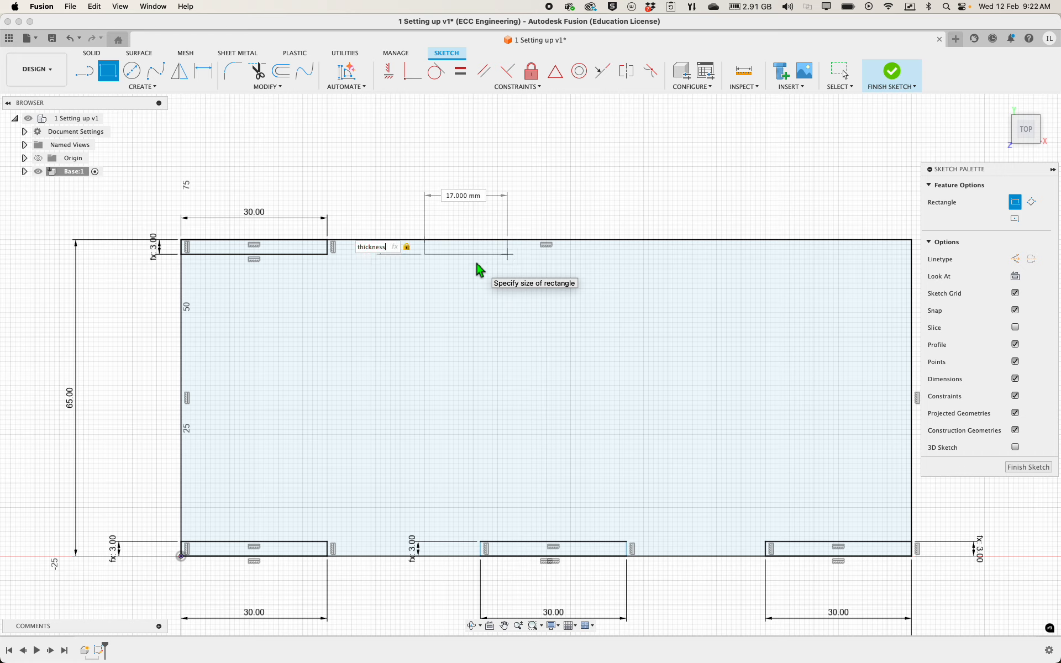
key(Tab)
key(Return)
key(Escape)
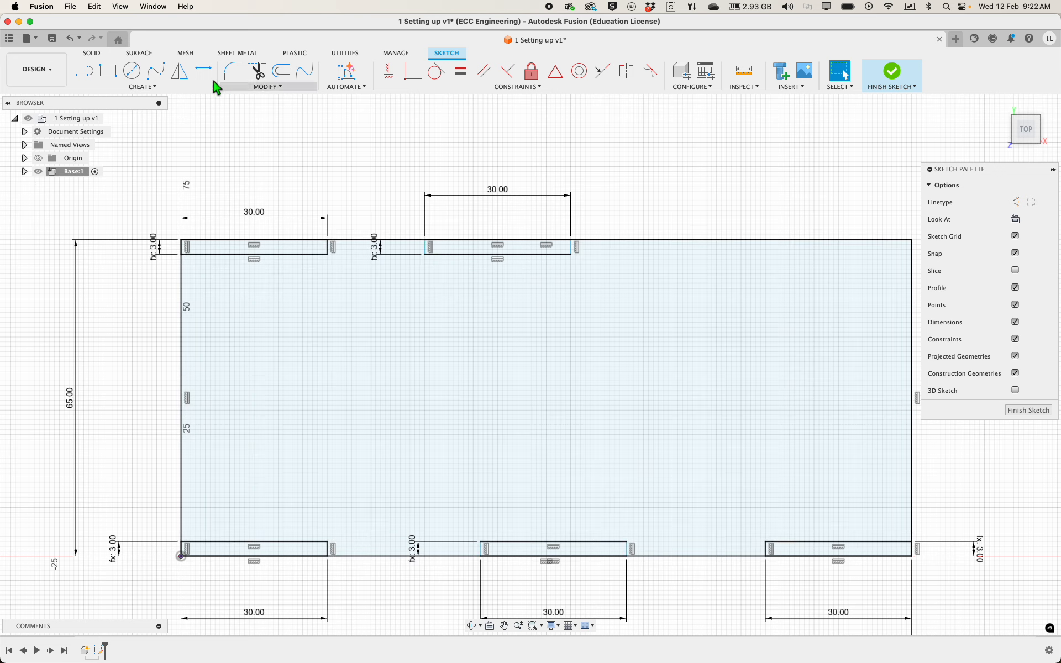
Draw a rectangle inward from the base's upper-right corner, 30 mm wide and with its height set to the thickness parameter
click(108, 71)
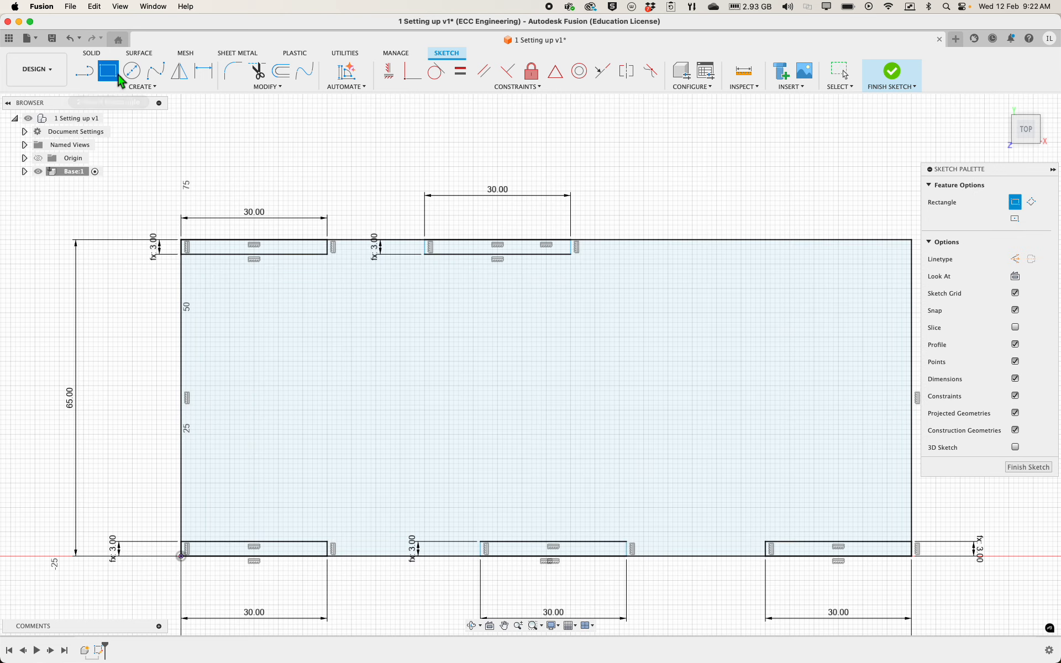
click(910, 241)
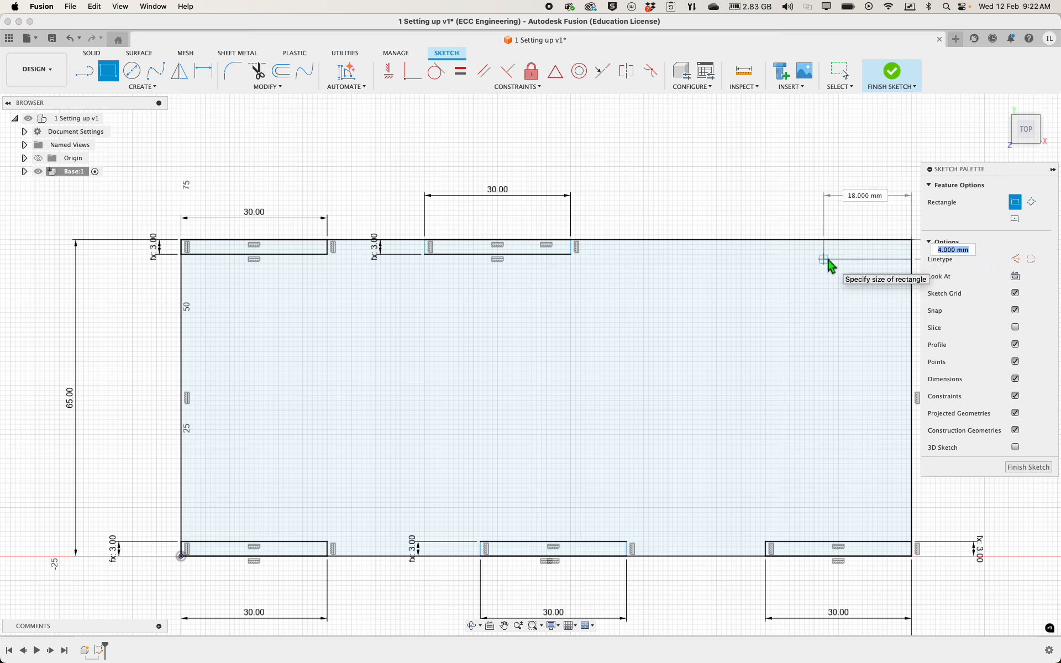
text(t)
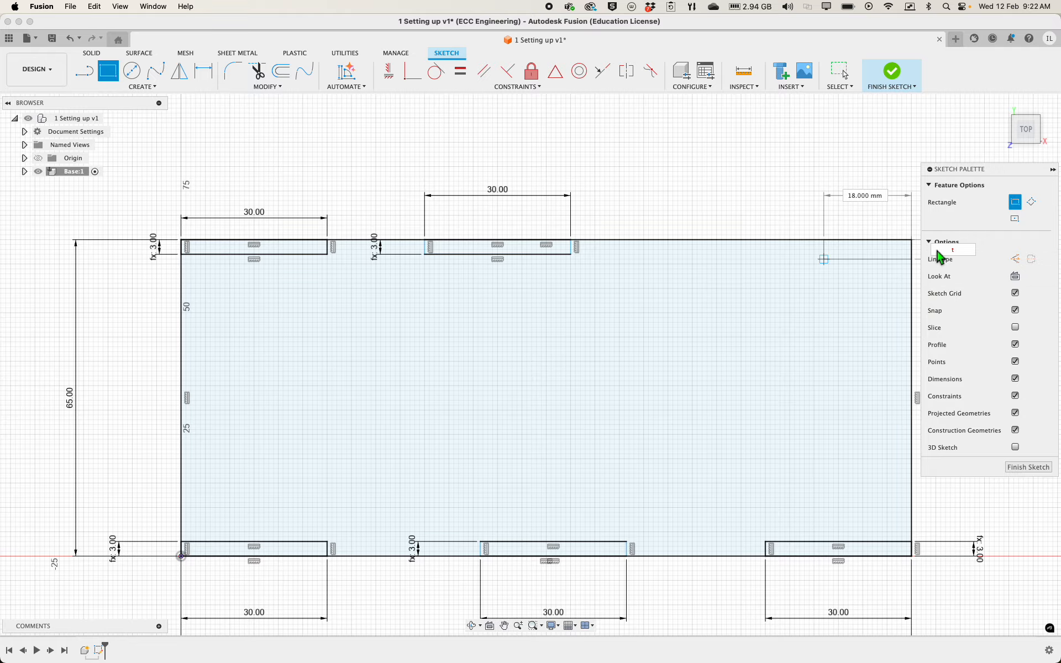
scroll(823, 263, up, 3)
scroll(823, 263, down, 5)
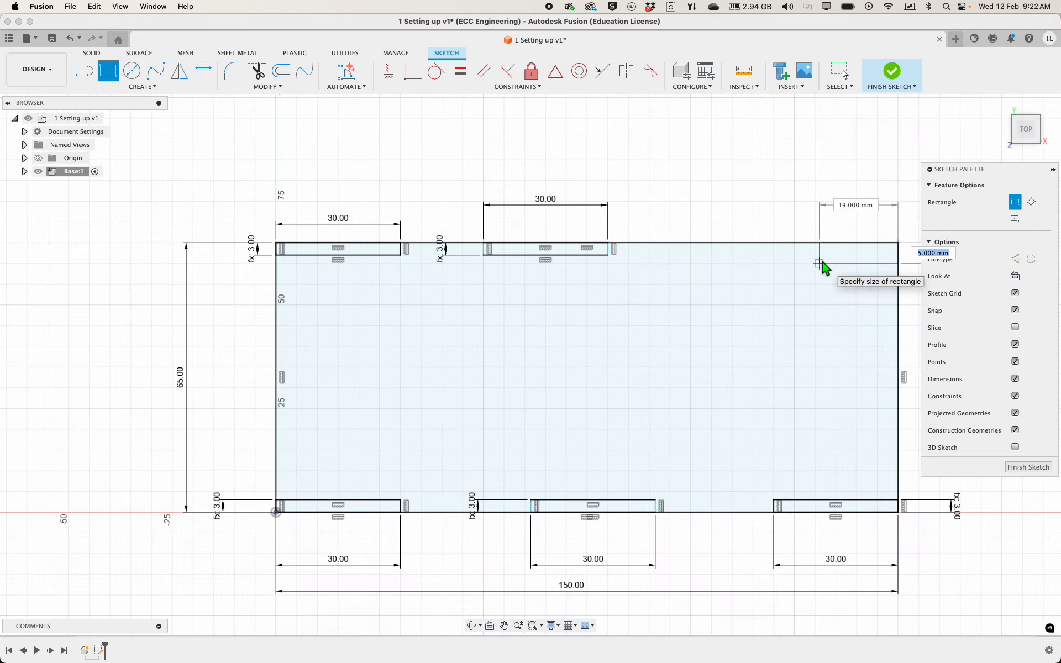
scroll(822, 264, down, 2)
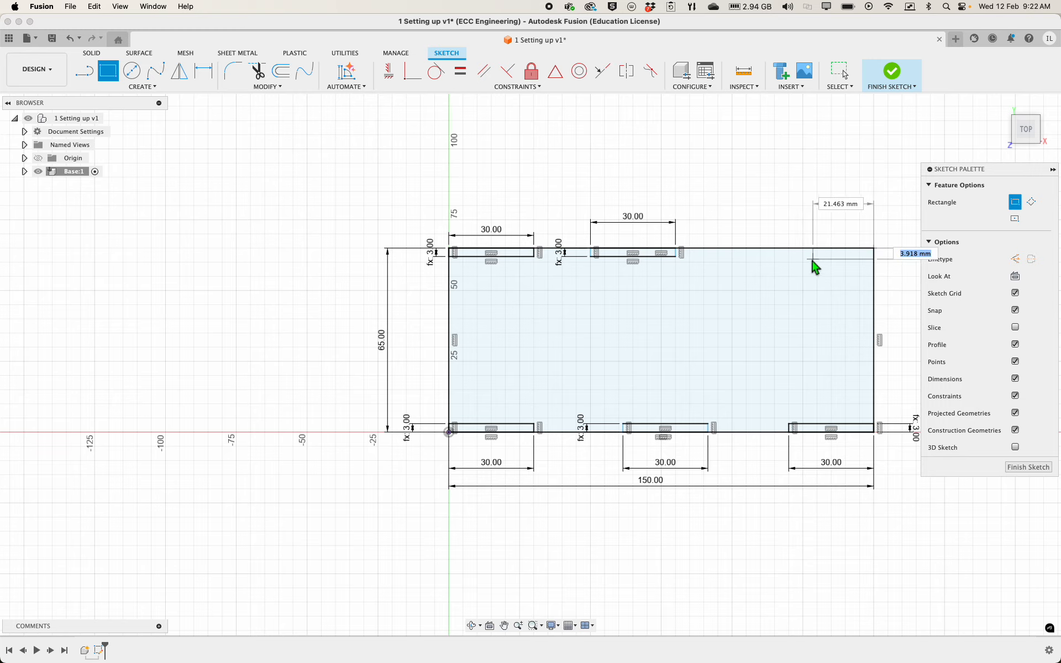
text(t)
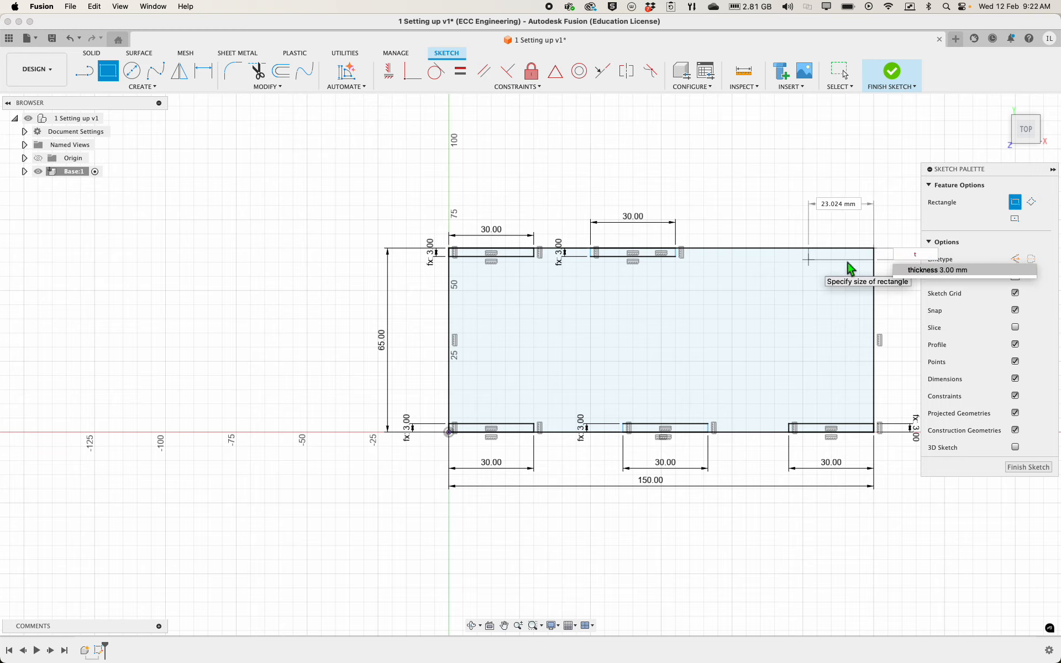
click(940, 270)
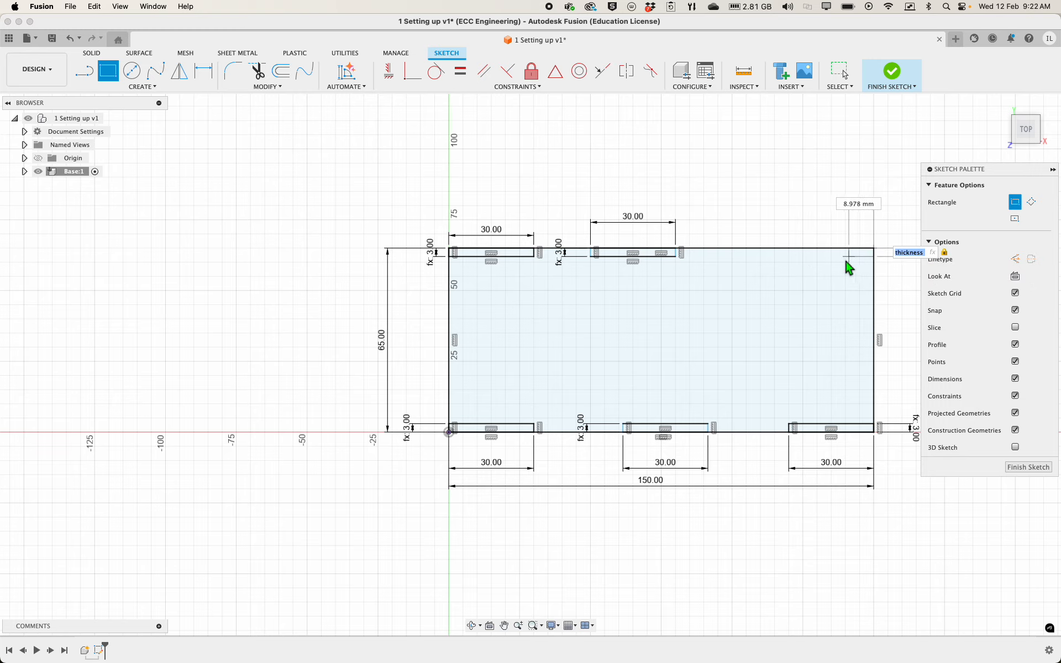
key(Tab)
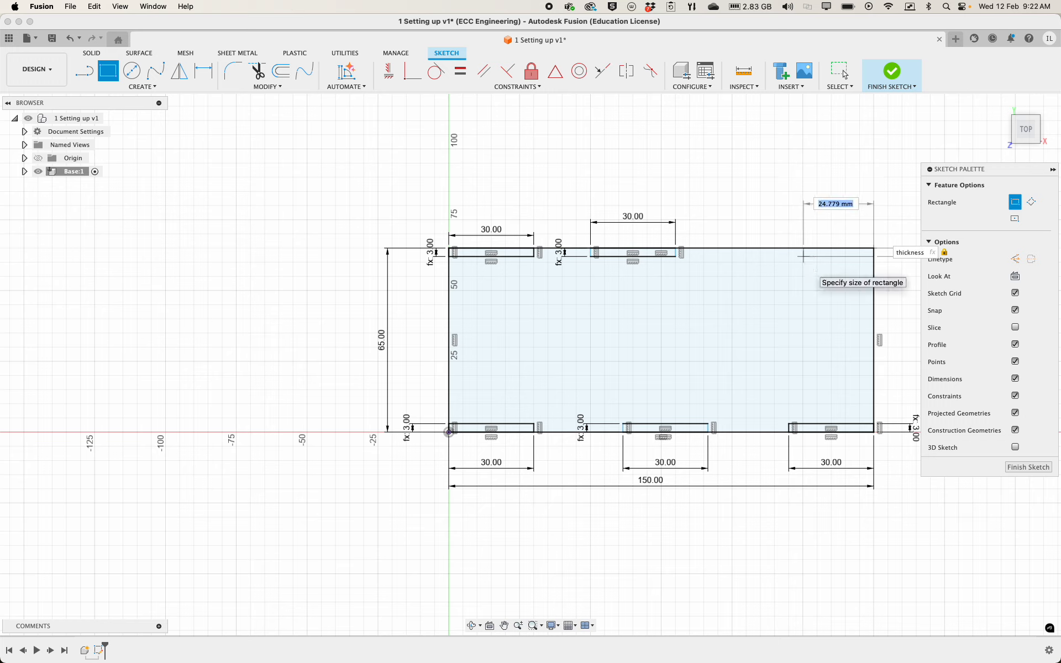
text(30)
key(Tab)
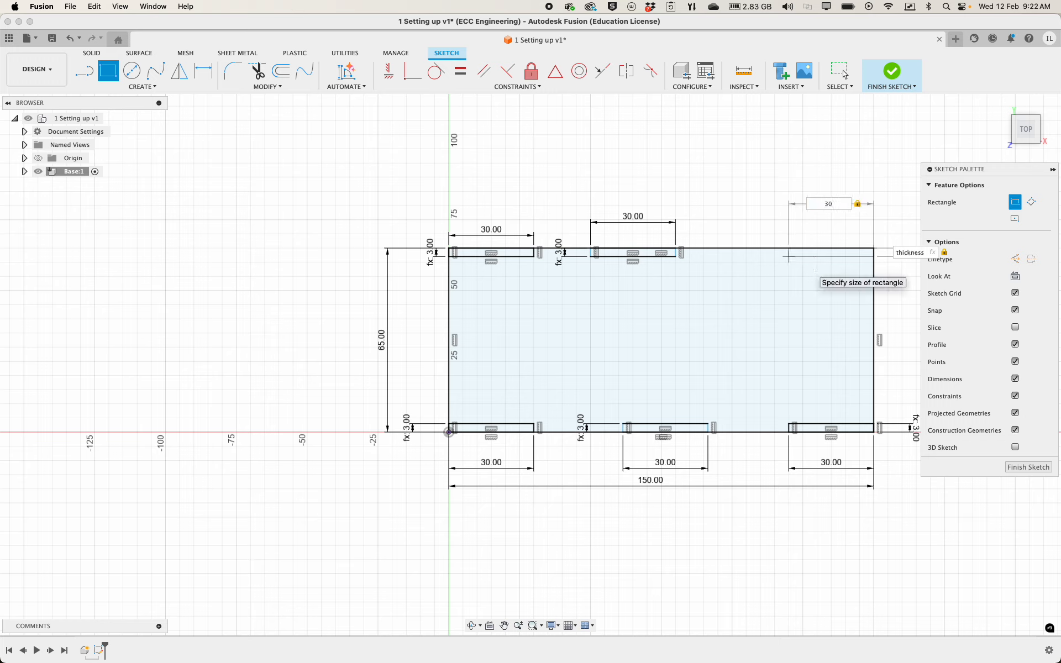
click(843, 72)
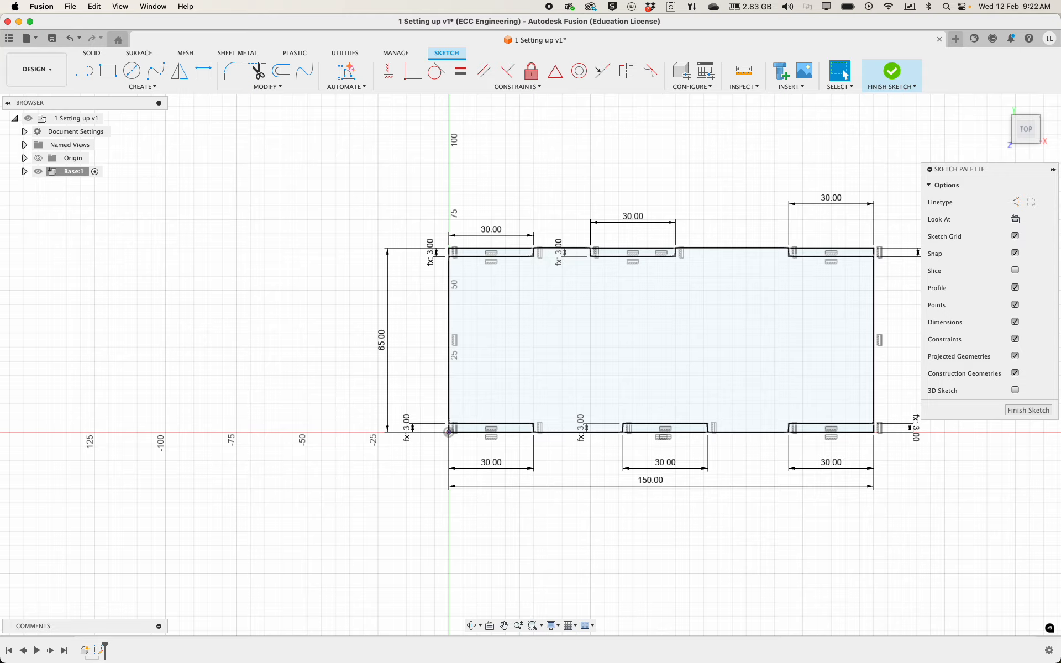
Reposition the width dimensions of the upper-right and upper-left rectangles roughly level with the upper-middle rectangle's dimension
scroll(270, 222, up, 2)
scroll(269, 222, down, 4)
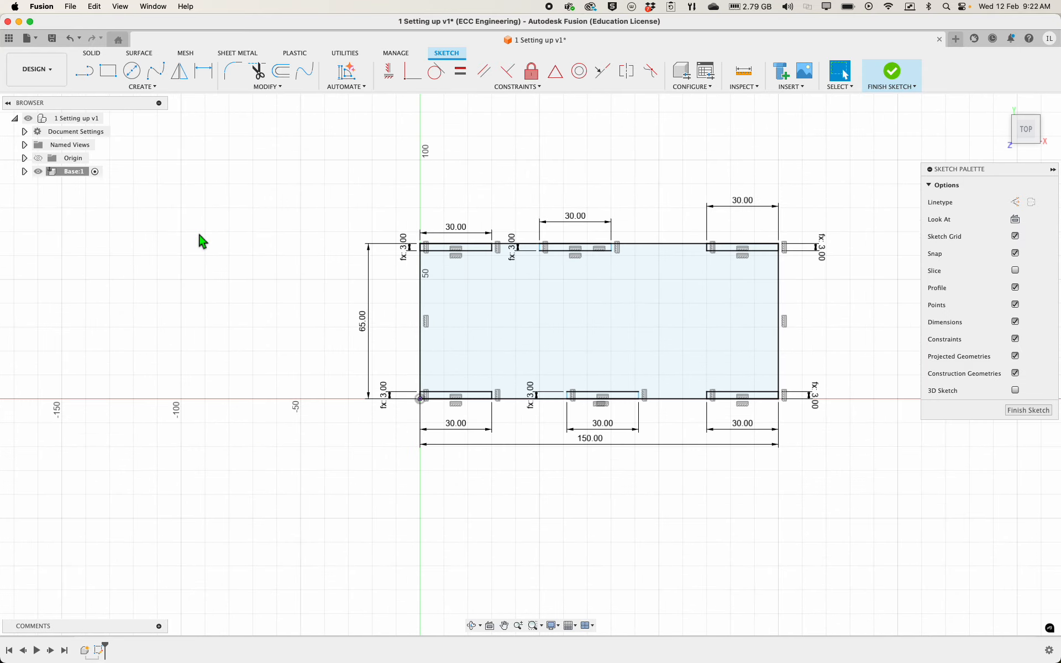
scroll(232, 238, down, 2)
scroll(571, 193, down, 2)
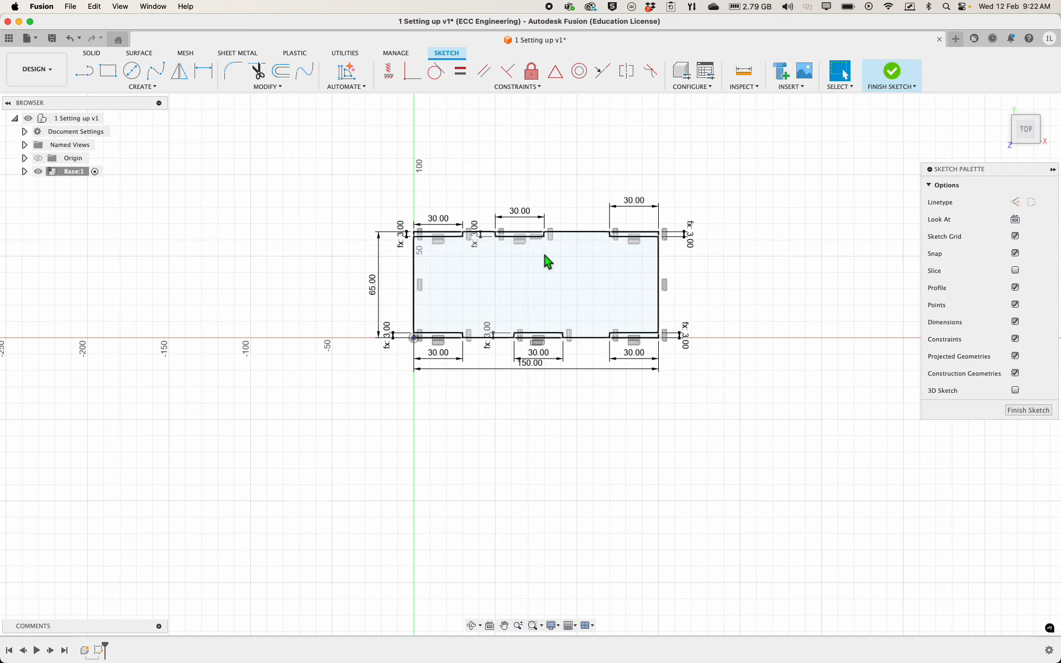
scroll(738, 232, up, 3)
scroll(550, 185, up, 5)
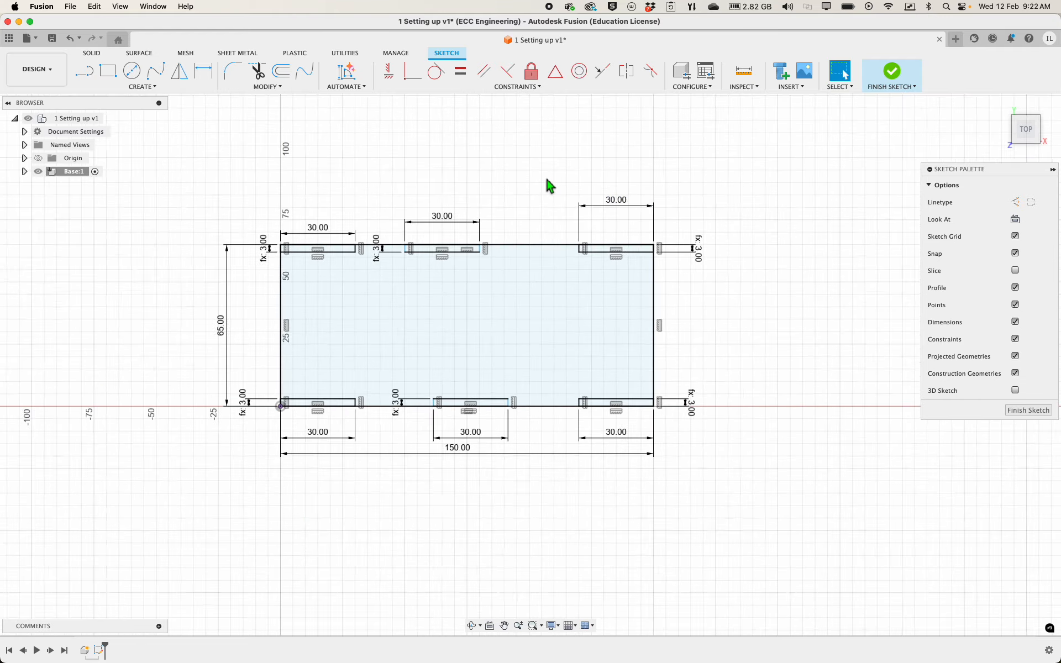
scroll(549, 185, down, 2)
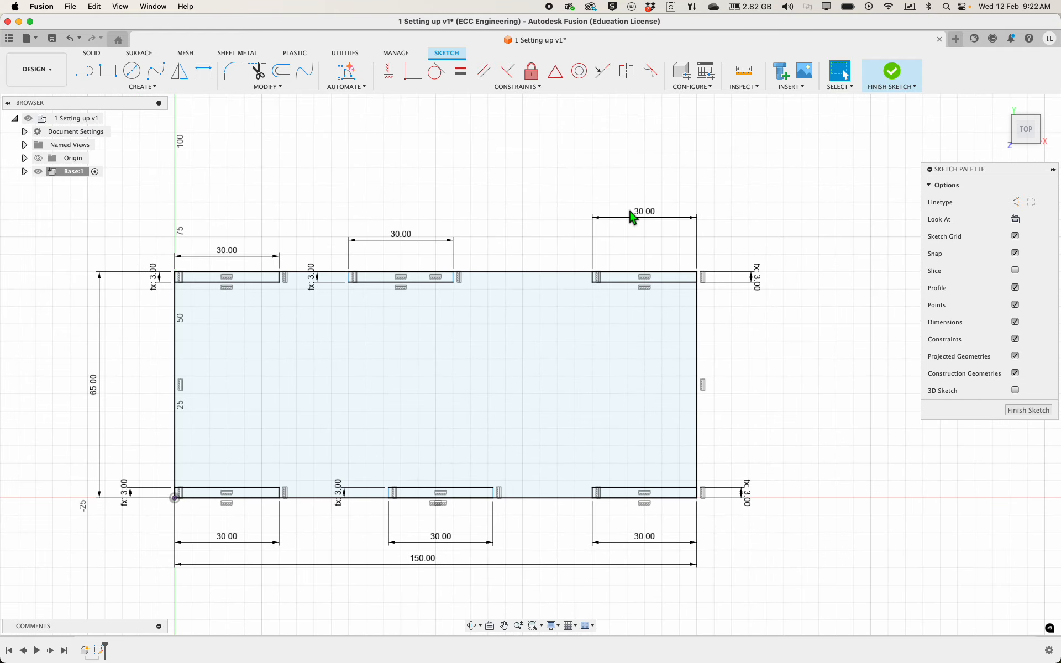
mouse_move(632, 220)
mouse_down()
mouse_move(640, 214)
mouse_move(639, 240)
mouse_up()
drag(227, 252, 231, 239)
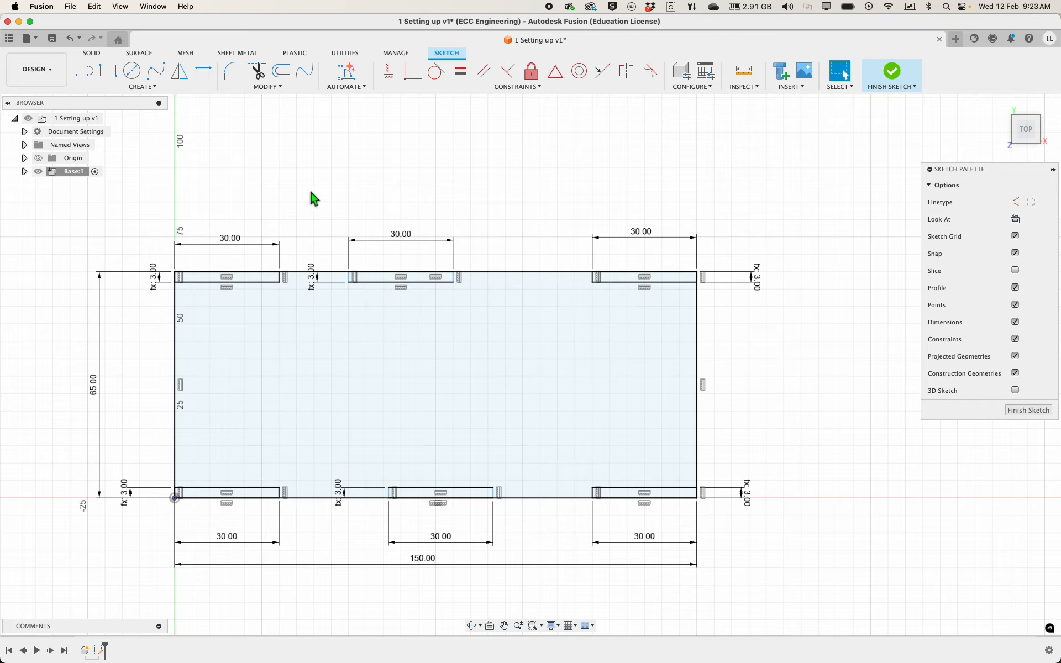
Dimension the gap between the upper-left and upper-middle rectangles and set it to 30 mm
click(203, 79)
scroll(295, 269, up, 5)
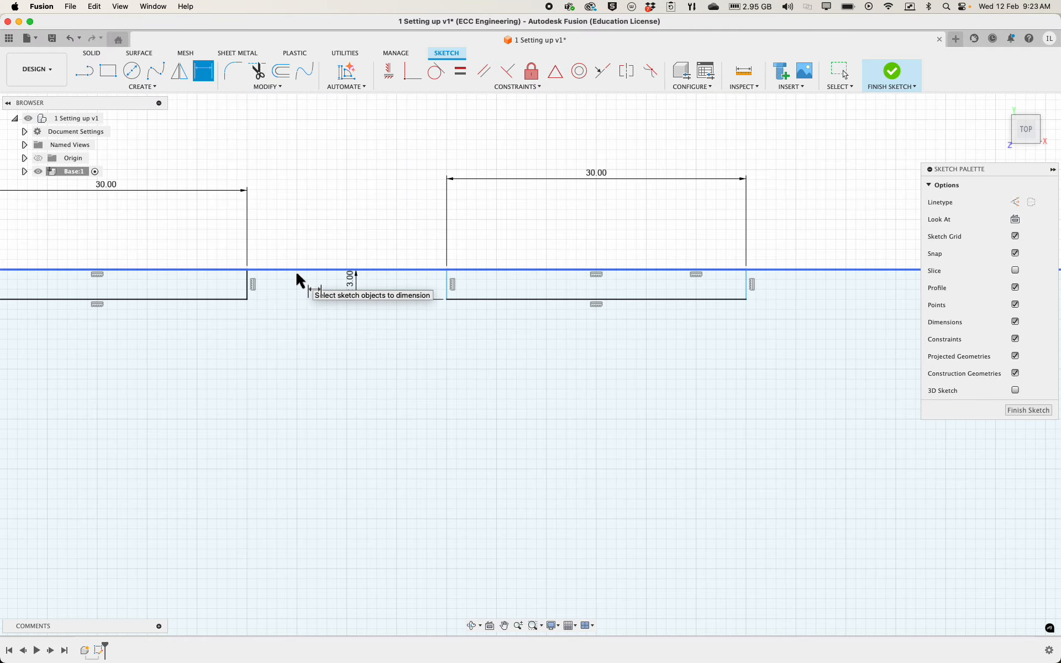
click(247, 285)
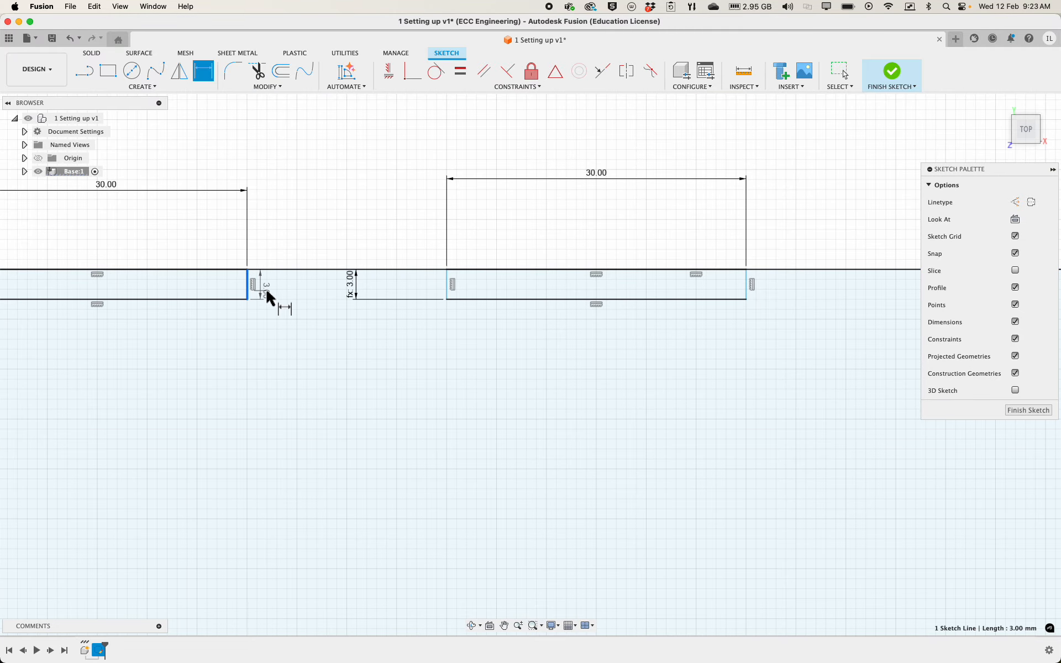
click(447, 284)
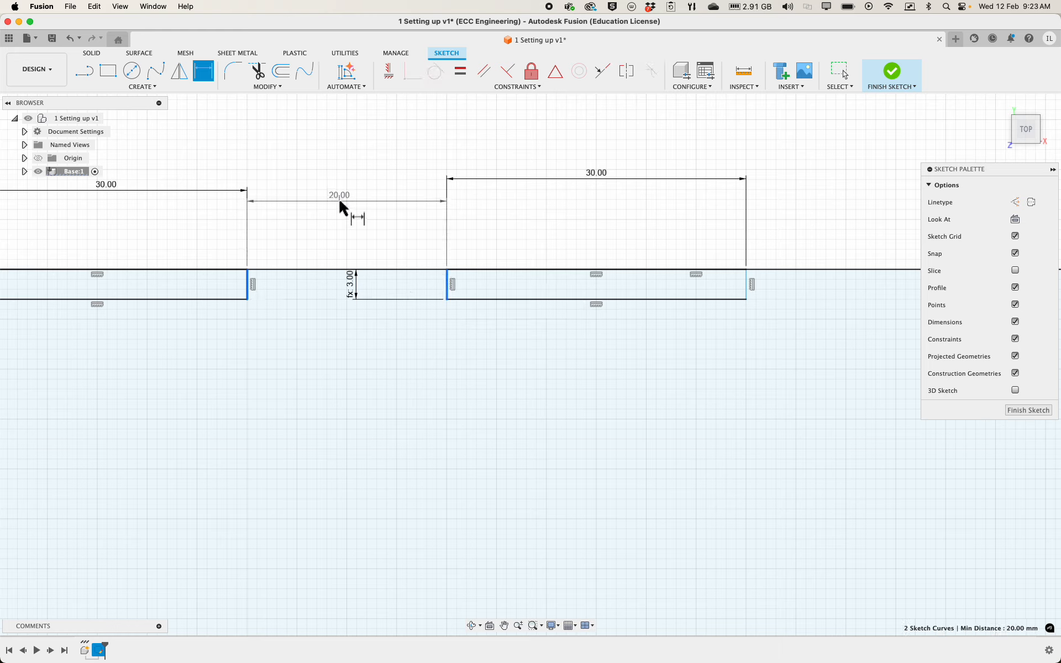
click(339, 201)
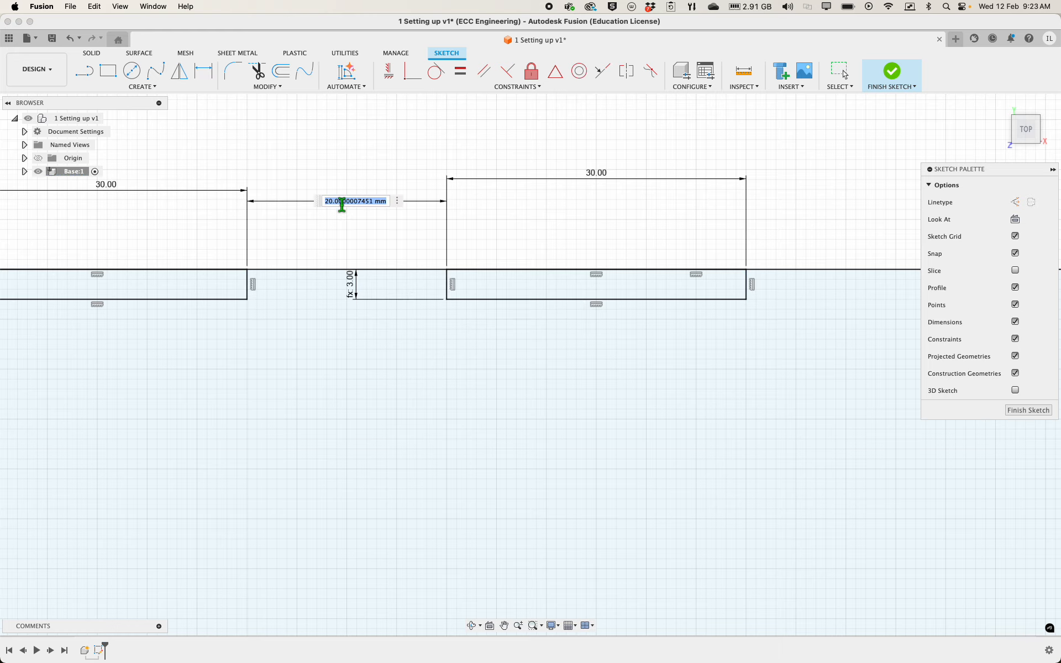
text(30)
key(Return)
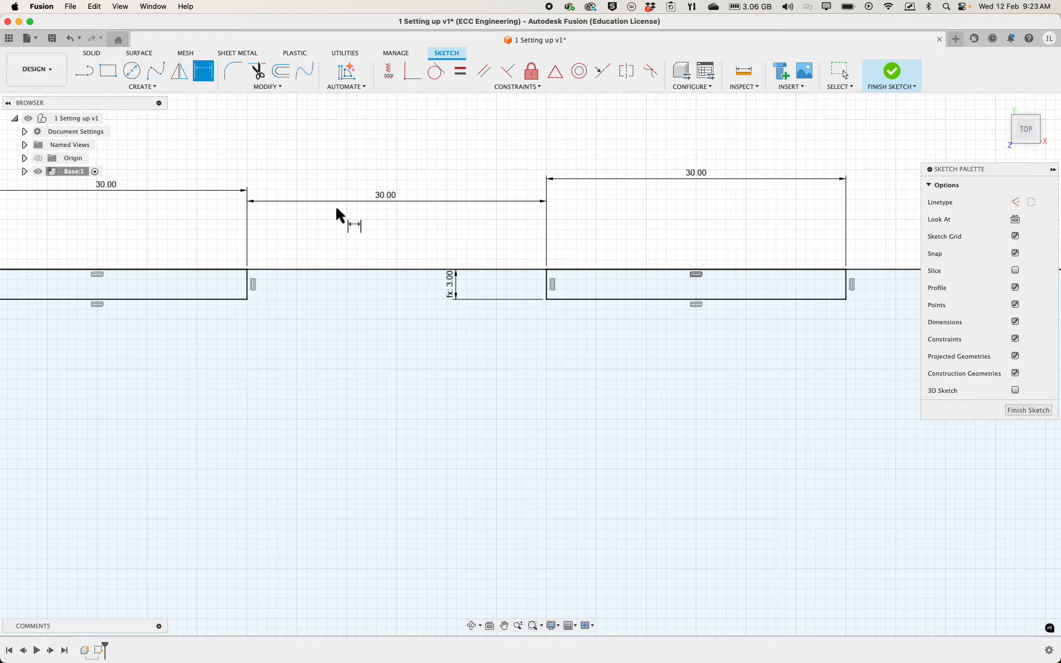
Dimension the gap between the lower-left and lower-middle rectangles and set it to 30 mm
scroll(340, 220, up, 1)
scroll(340, 220, down, 5)
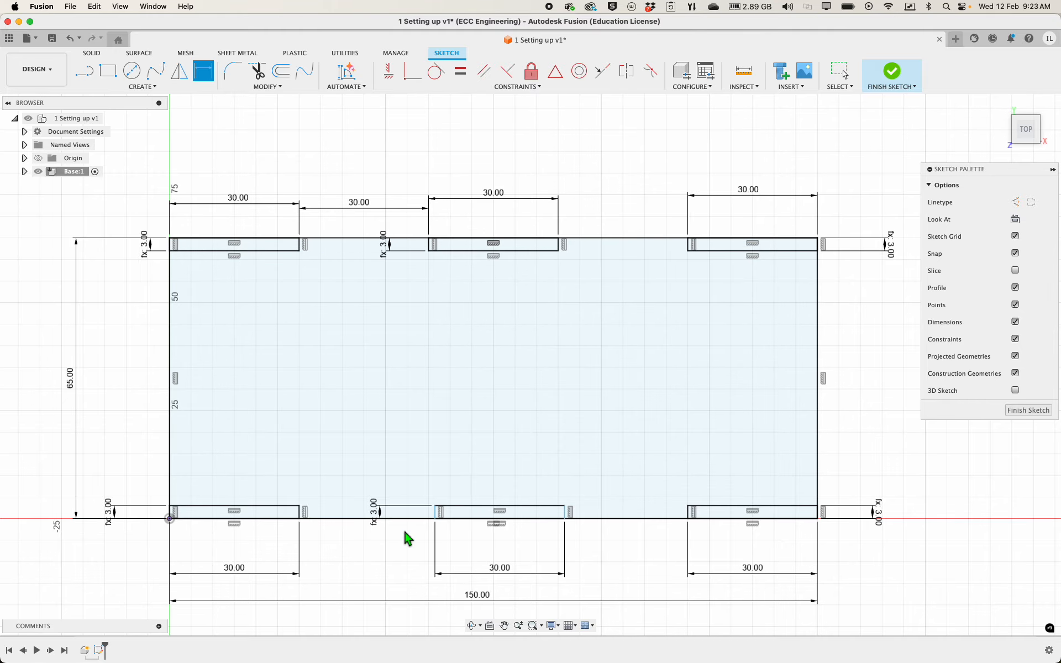
scroll(303, 538, up, 5)
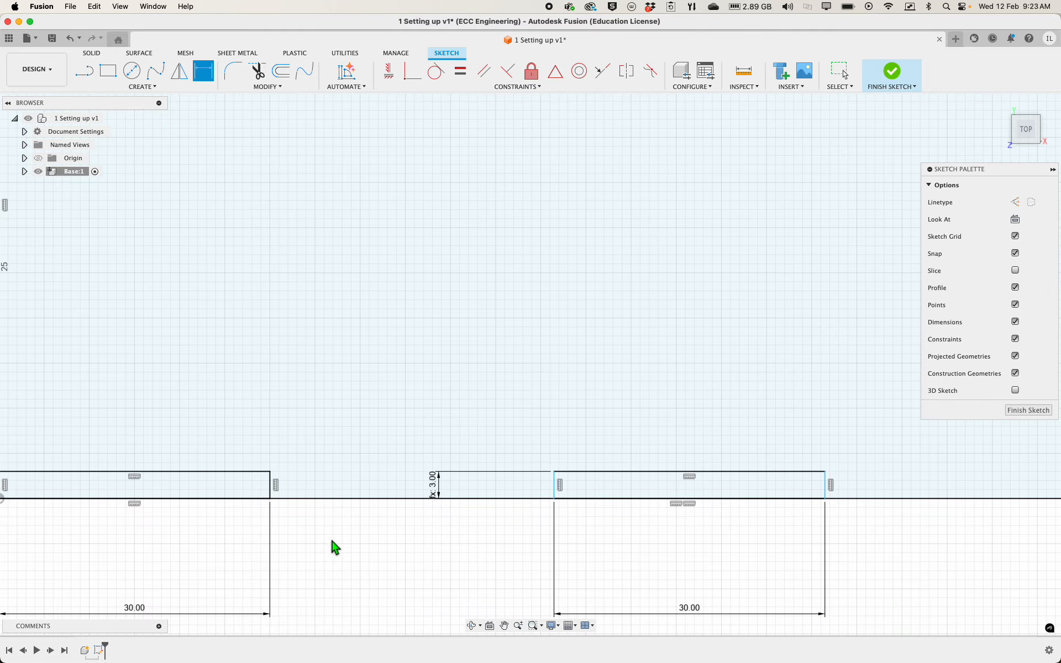
click(270, 486)
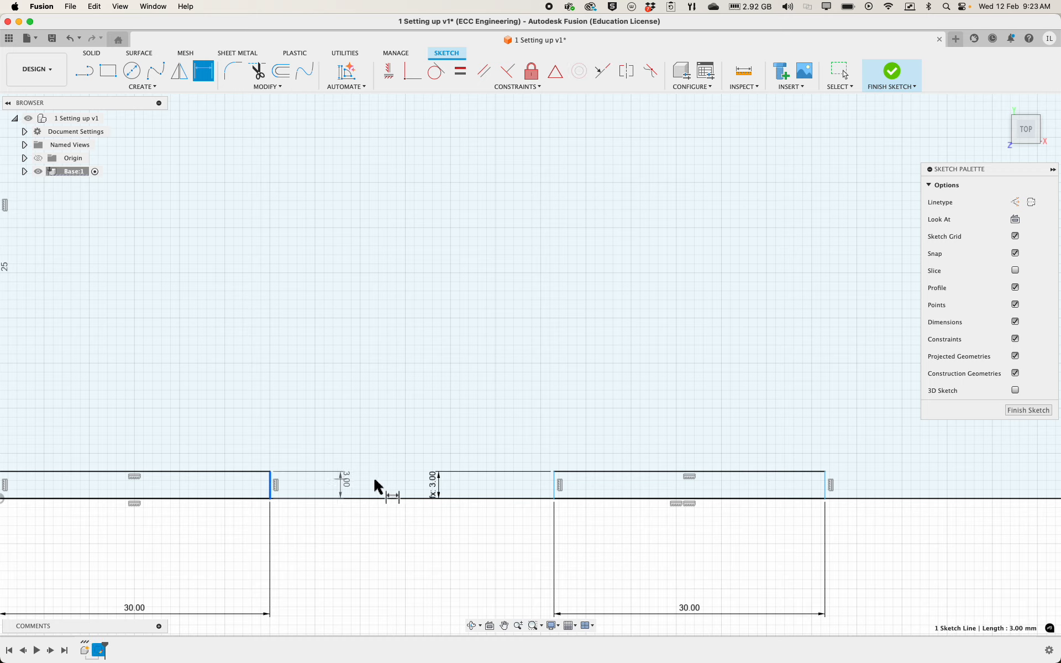
click(554, 485)
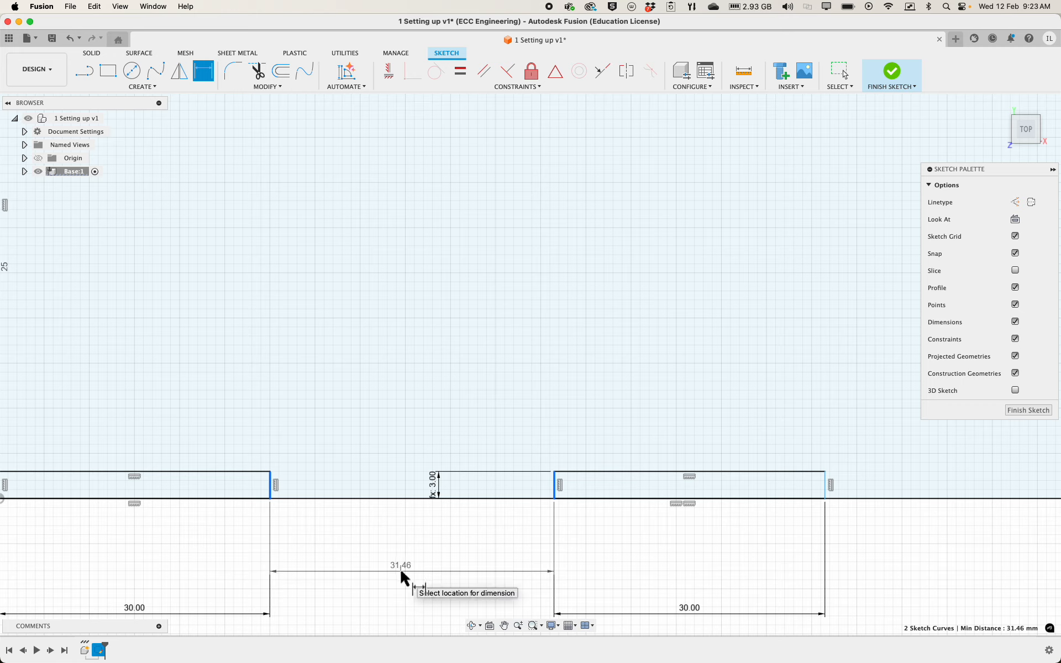
click(402, 574)
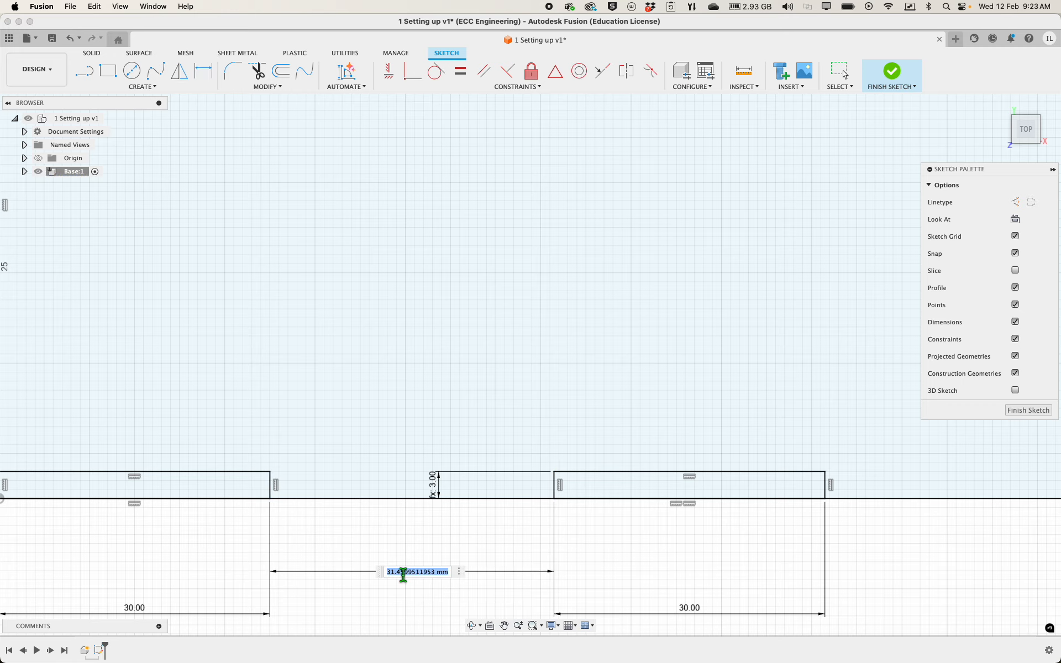
text(30)
key(Return)
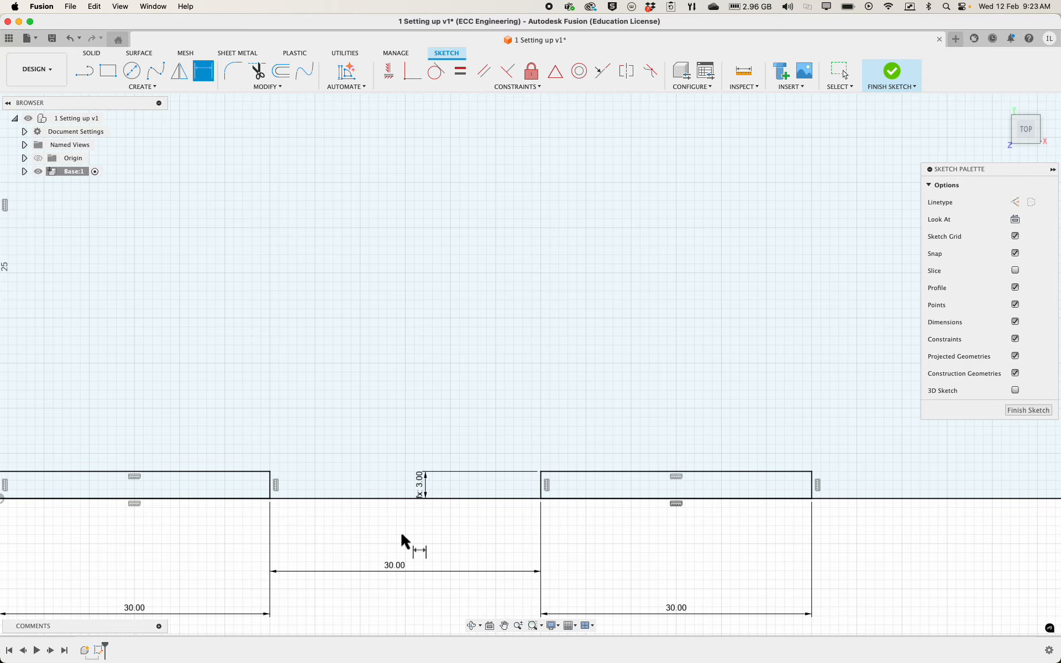
Add a driven dimension across the gap between the upper-middle and upper-right rectangles
scroll(539, 499, down, 5)
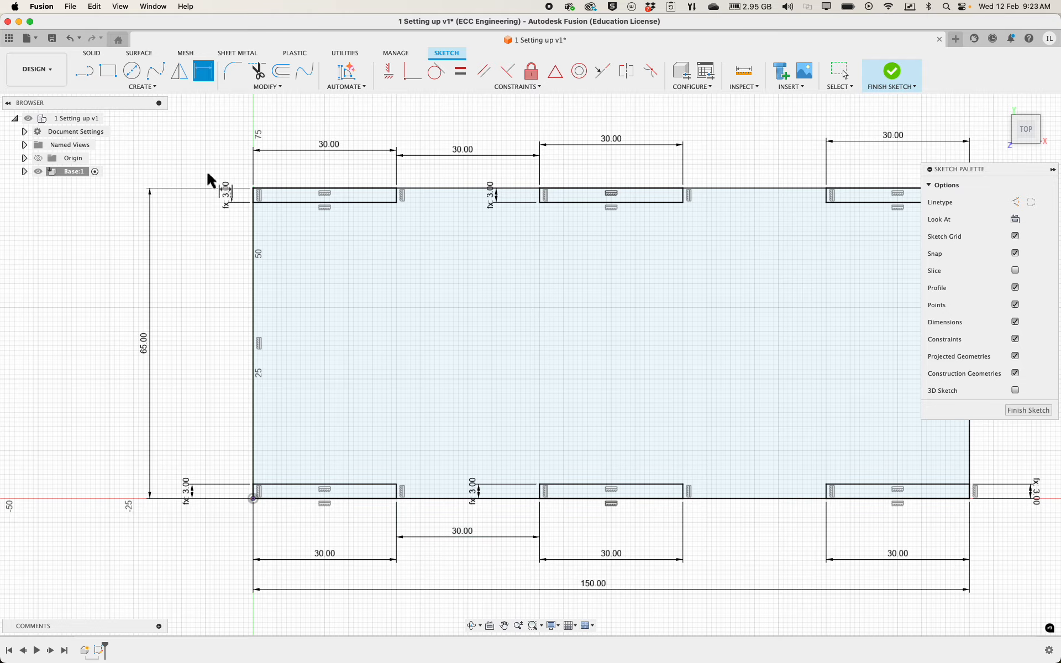
scroll(176, 199, up, 2)
scroll(177, 200, down, 3)
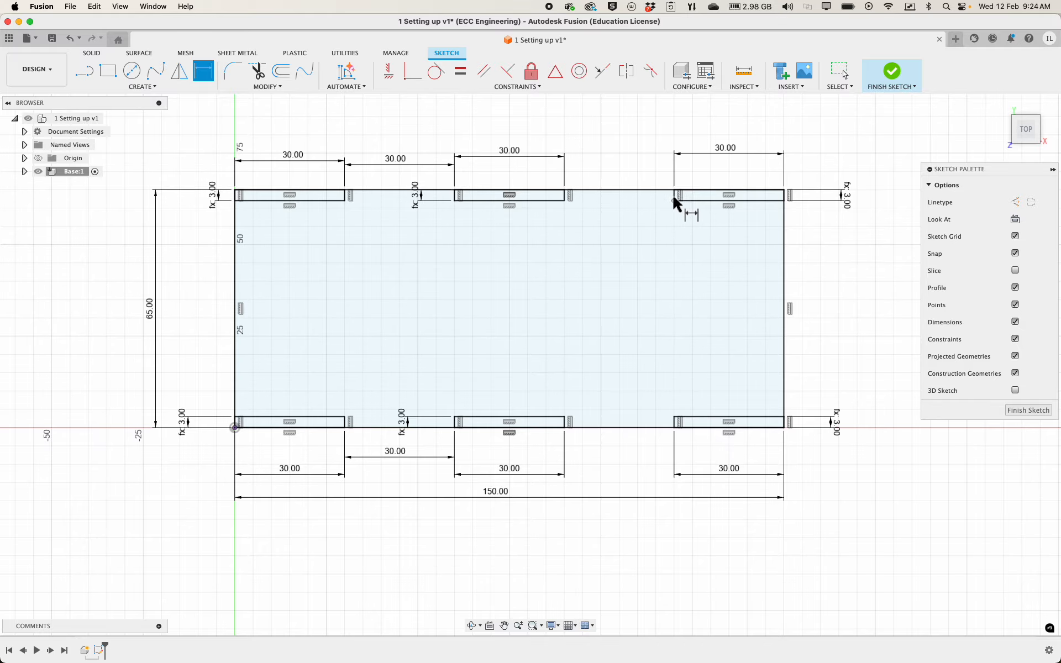
scroll(527, 228, down, 2)
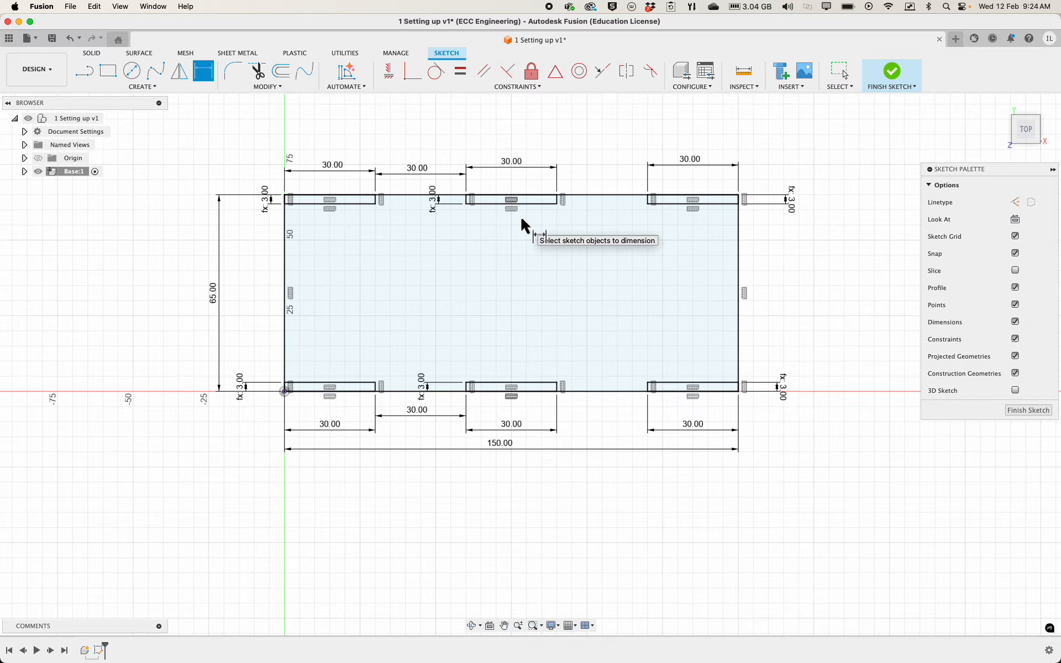
scroll(558, 188, up, 3)
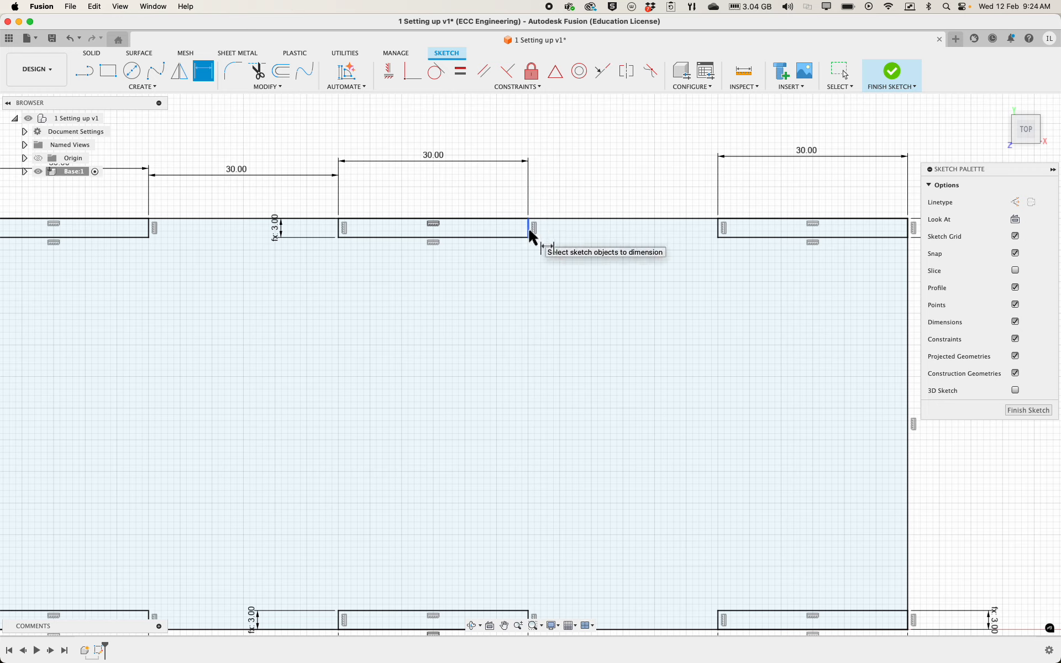
click(528, 227)
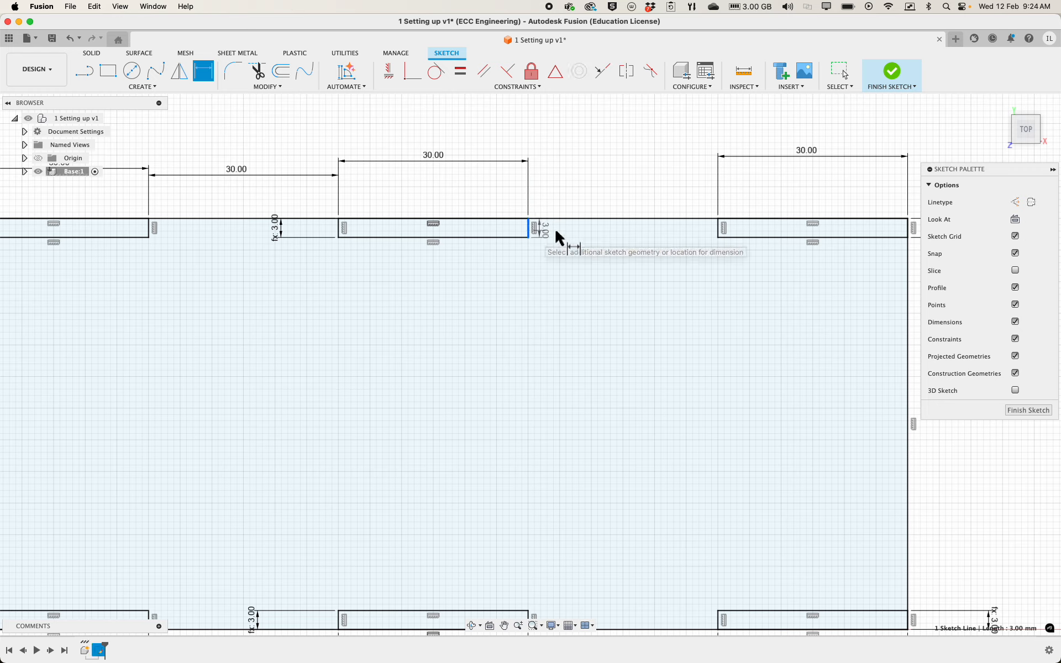
click(719, 230)
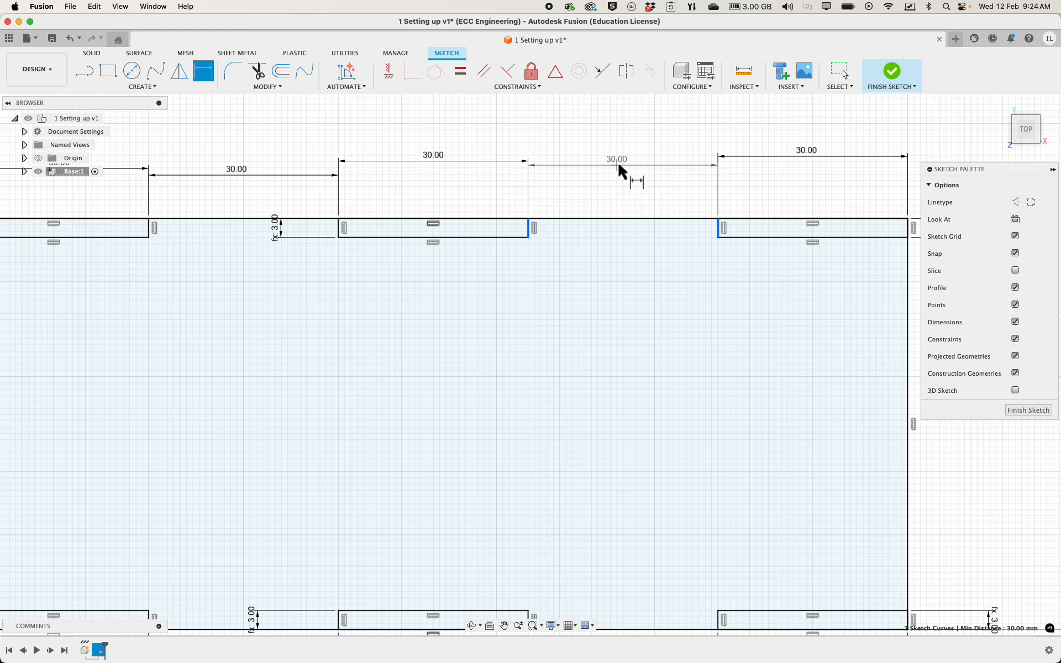
click(621, 166)
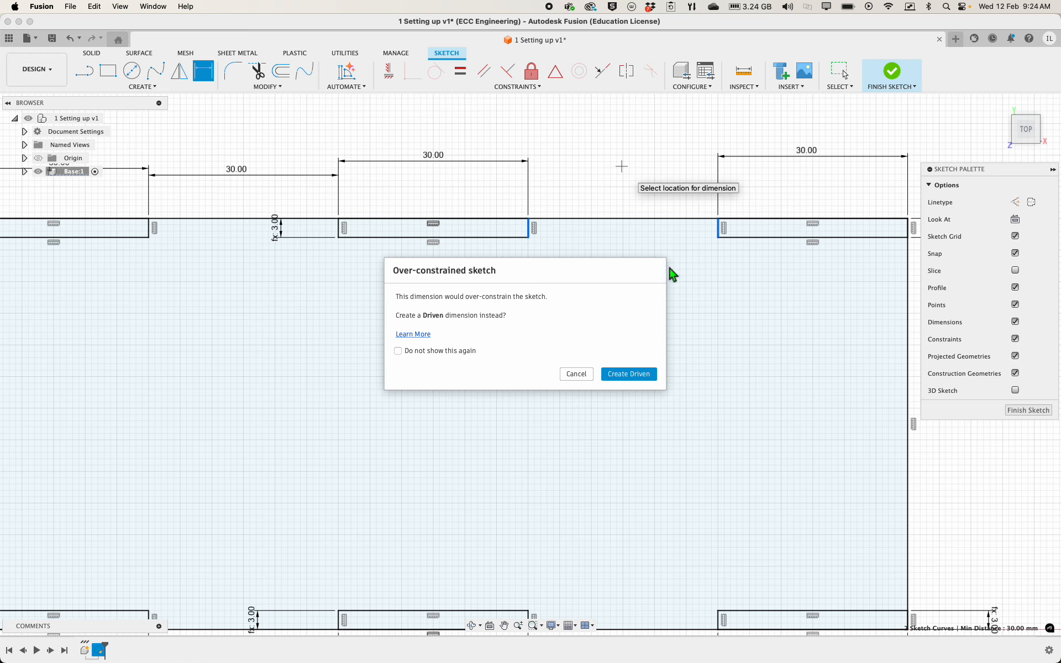
click(630, 374)
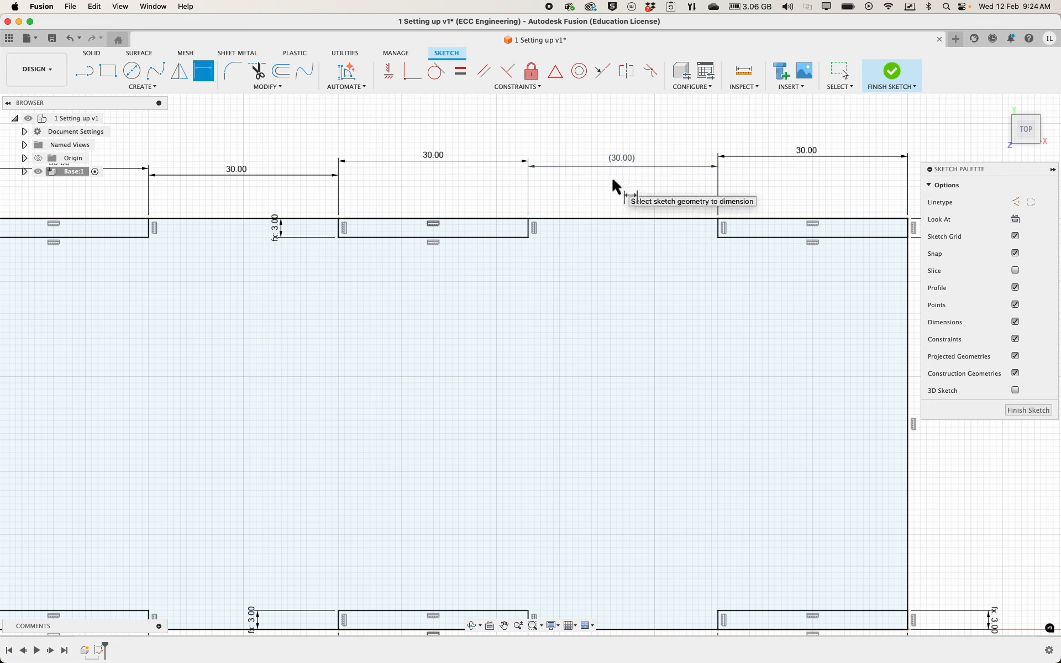
key(Escape)
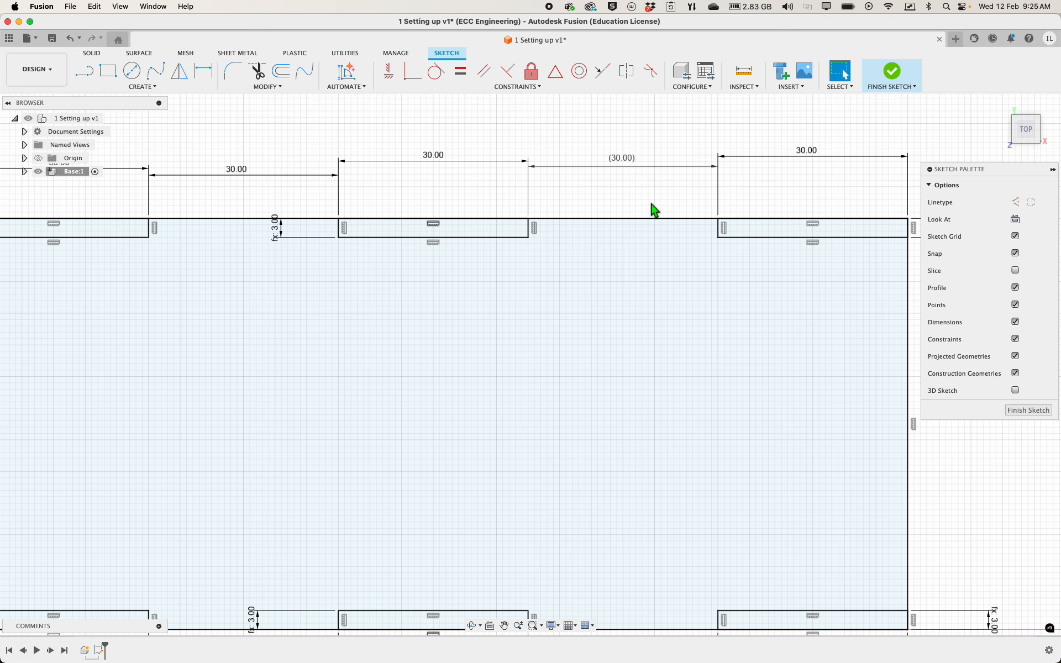
Move the base's overall height dimension and the lower-left rectangle's height dimension closer to the base's left edge
scroll(652, 209, down, 1)
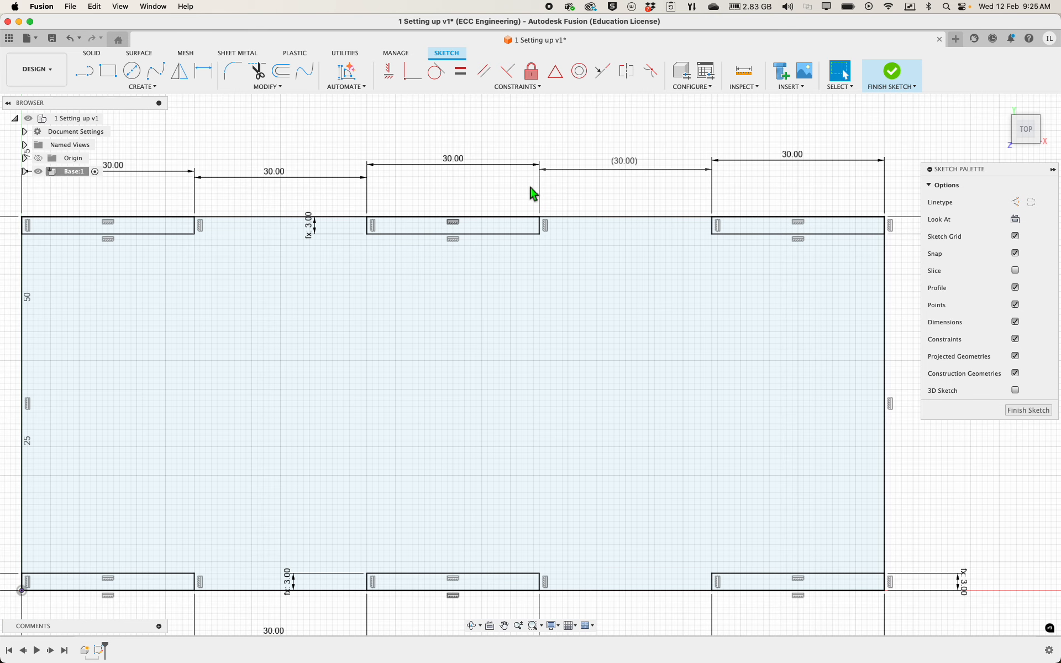
scroll(611, 197, down, 1)
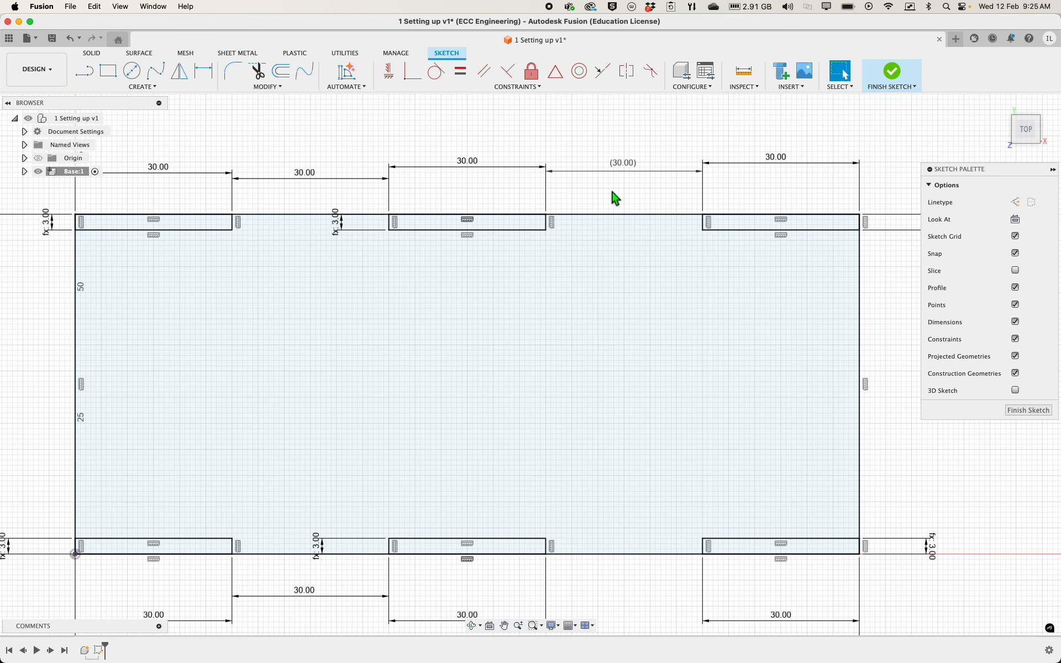
scroll(509, 142, down, 1)
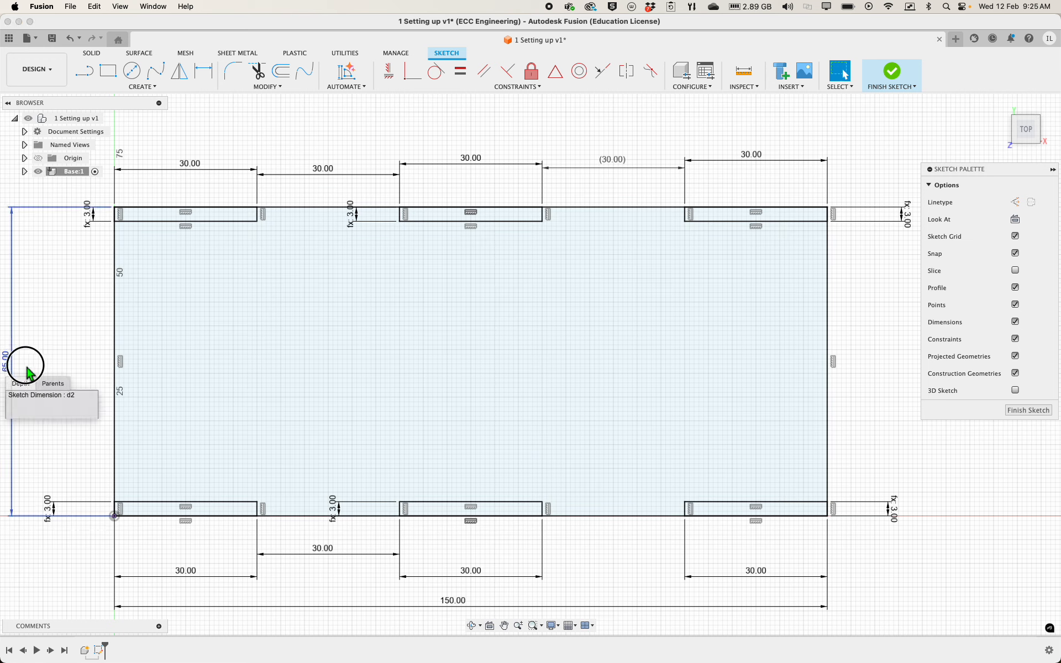
drag(12, 369, 69, 374)
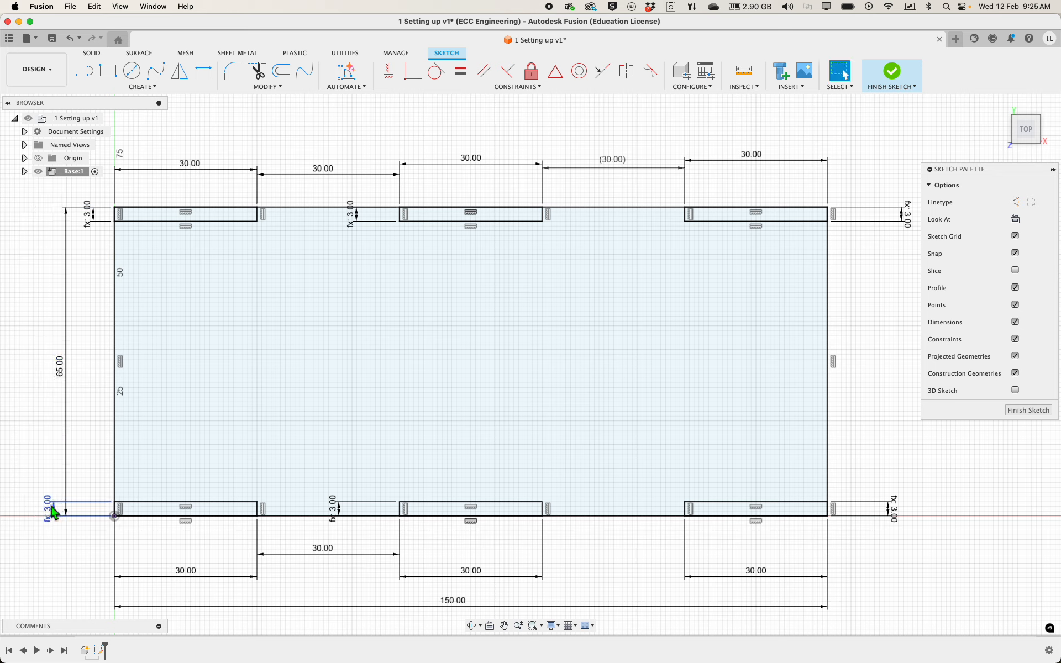
drag(48, 505, 95, 508)
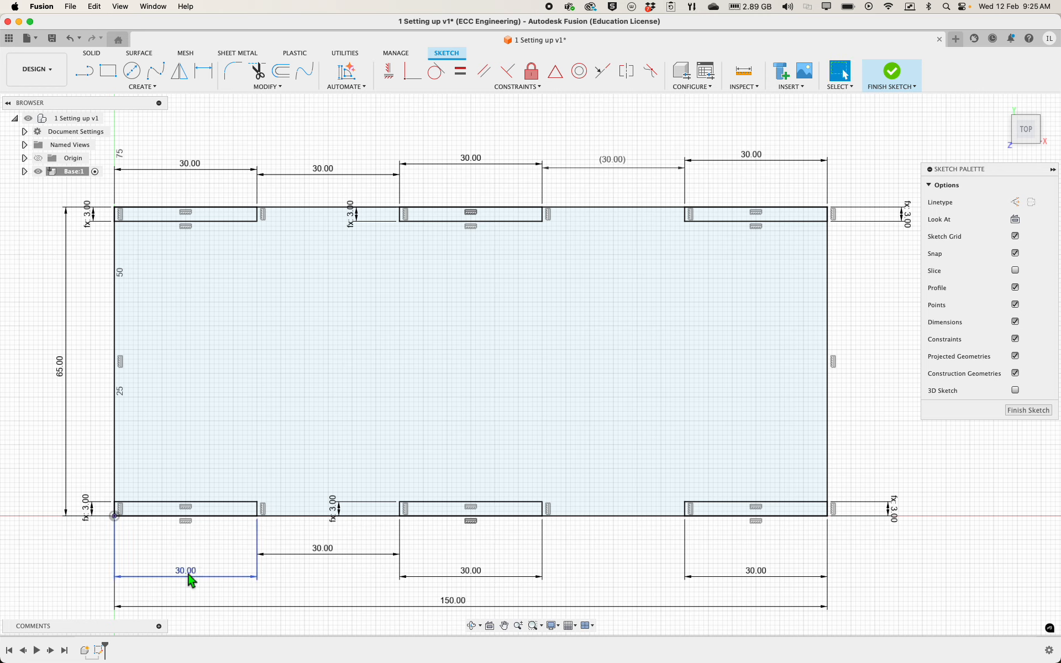
Move the width and gap dimensions below the lower rectangles and the overall length dimension closer to the base's lower edge
drag(188, 574, 200, 555)
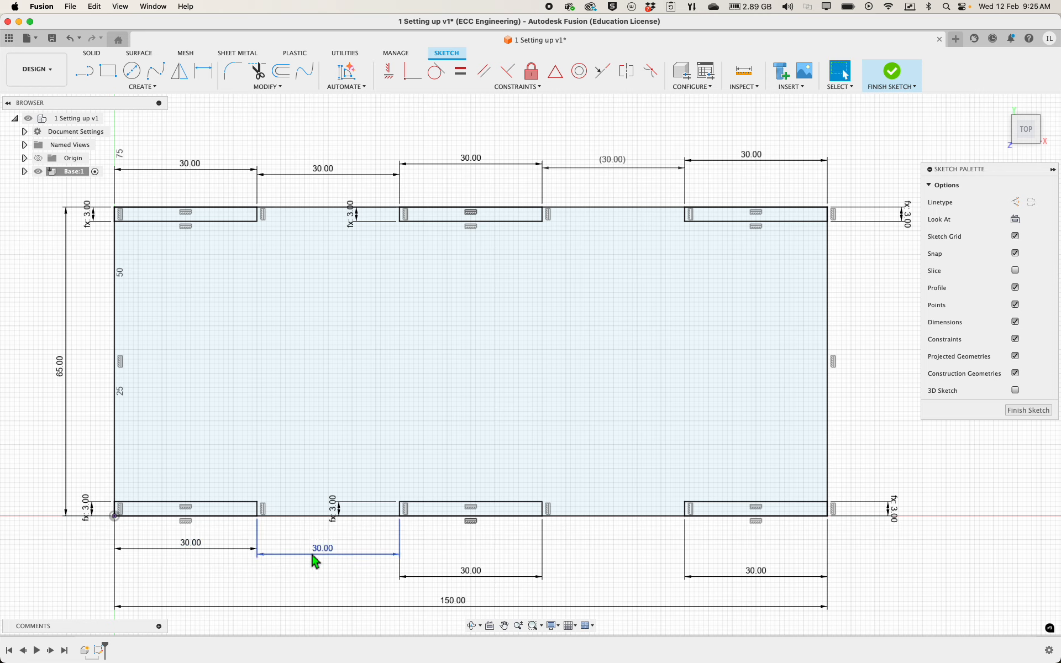
drag(315, 554, 332, 555)
drag(469, 578, 475, 550)
drag(754, 572, 758, 556)
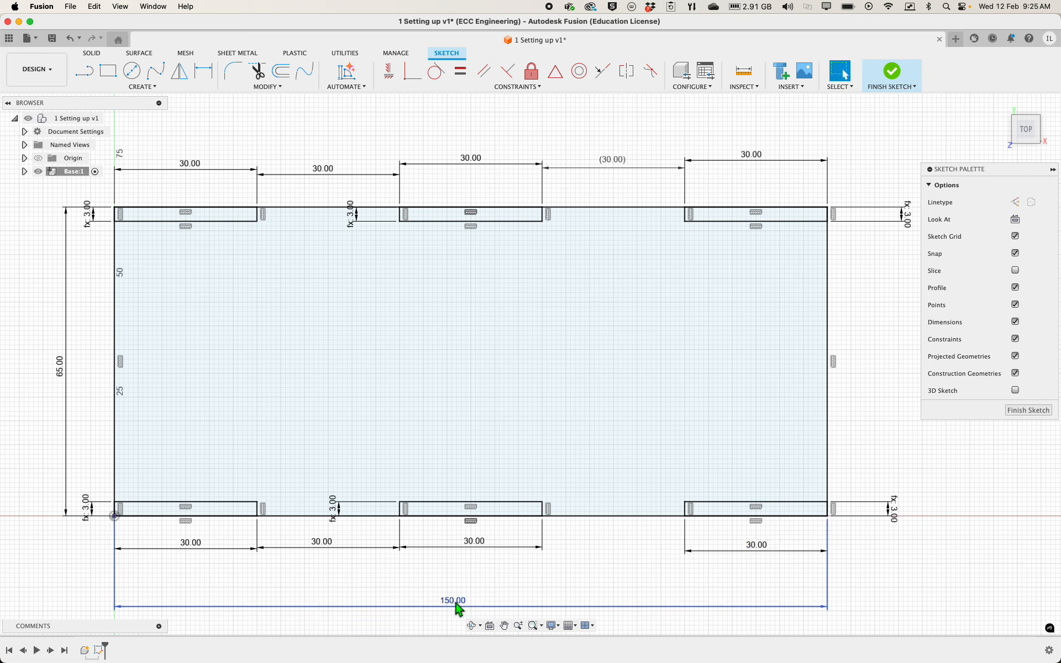
drag(458, 607, 485, 589)
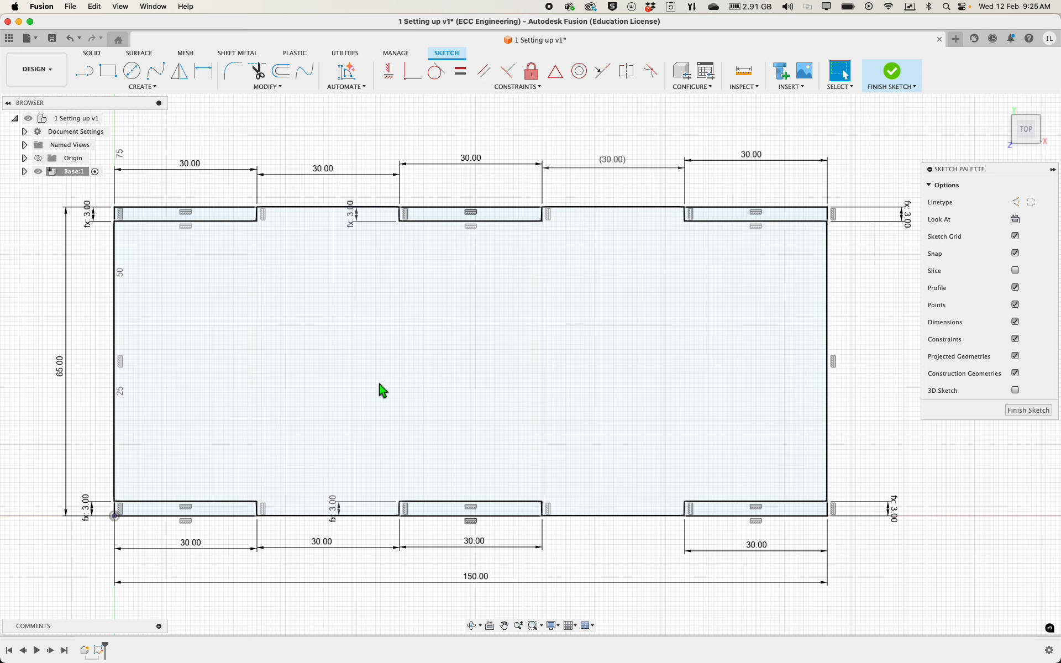
Finish the sketch with the large base profile between the slots selected, and show it in the home view
click(323, 390)
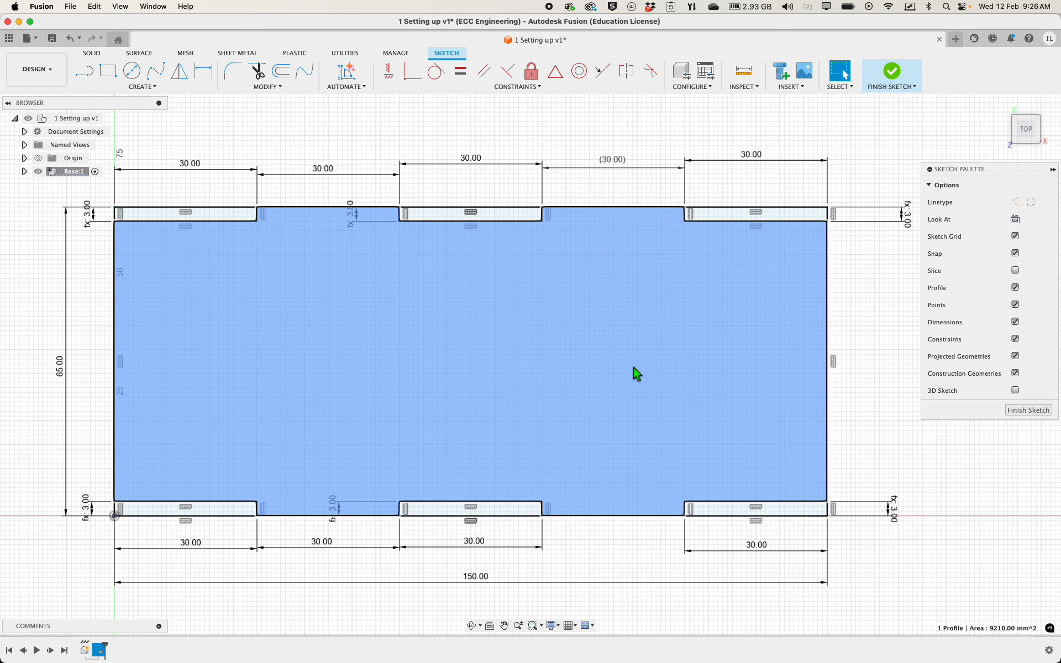
click(702, 313)
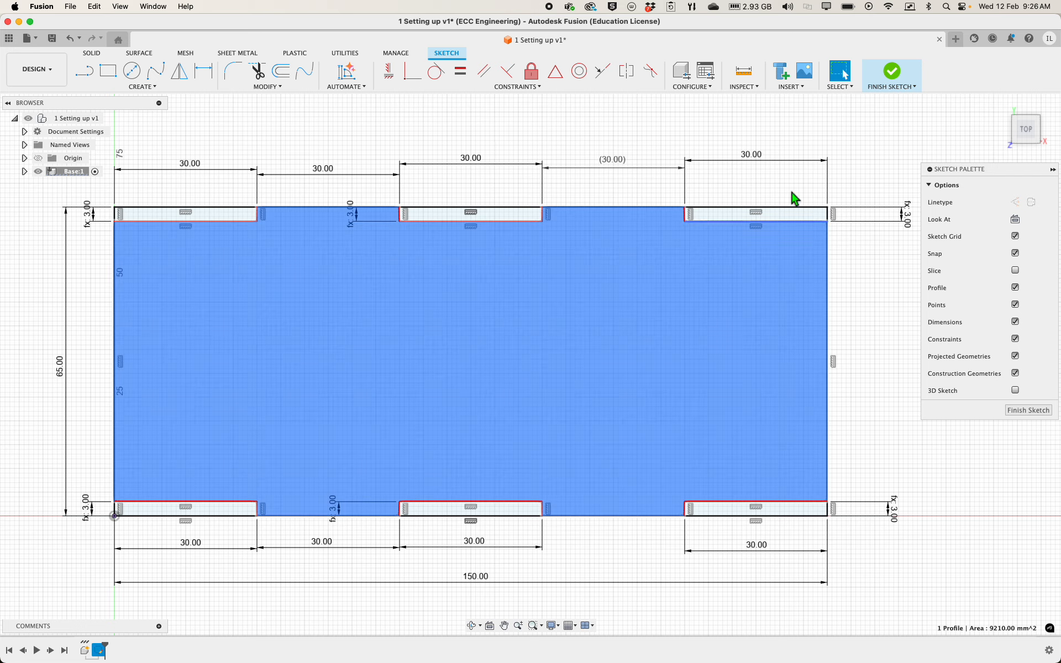
click(892, 82)
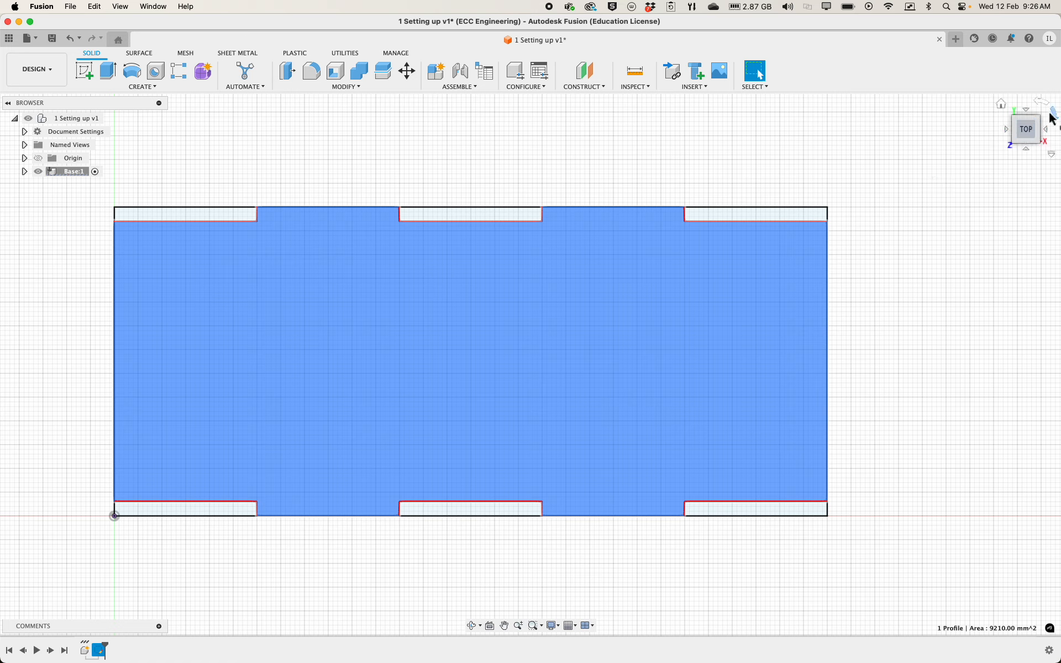
click(1003, 105)
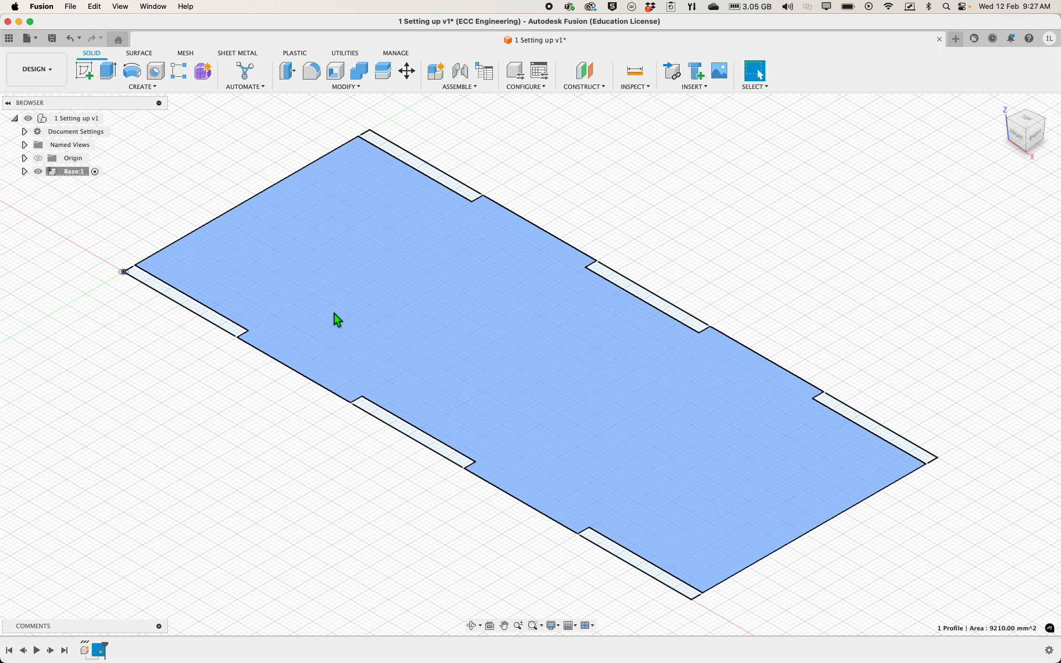
Extrude the base profile without the slot rectangles one-sided by the thickness parameter as a new body
click(276, 300)
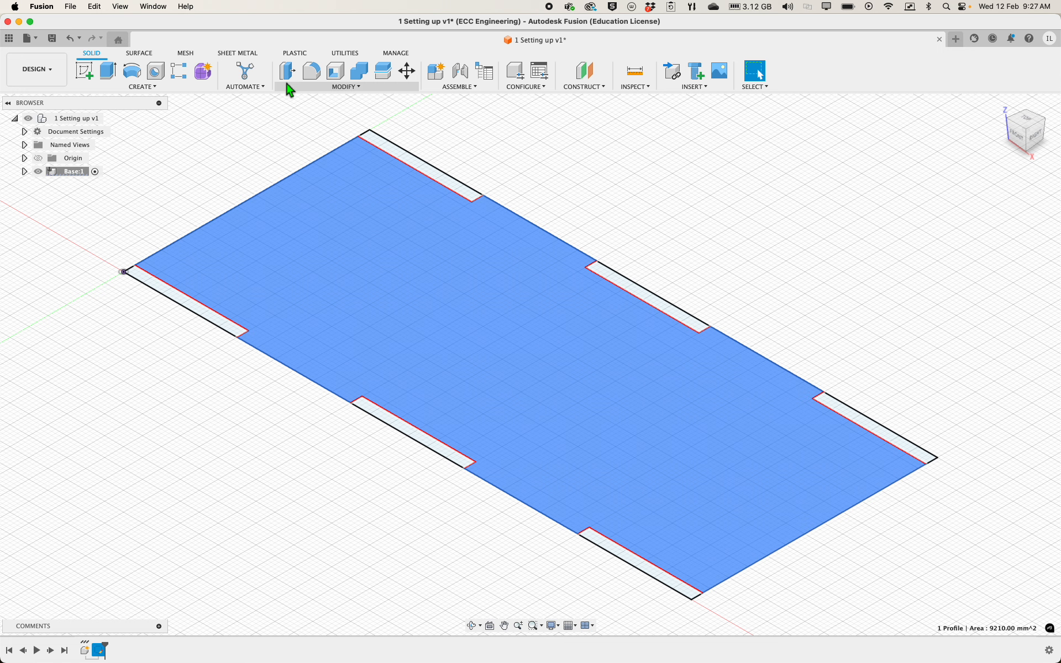
click(288, 72)
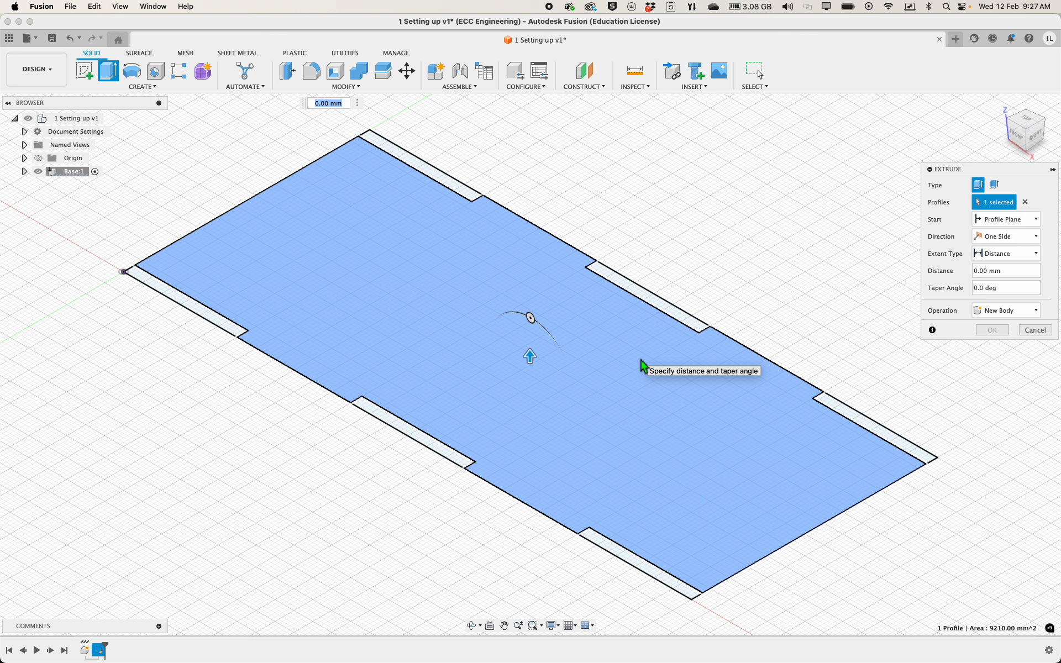
click(1012, 271)
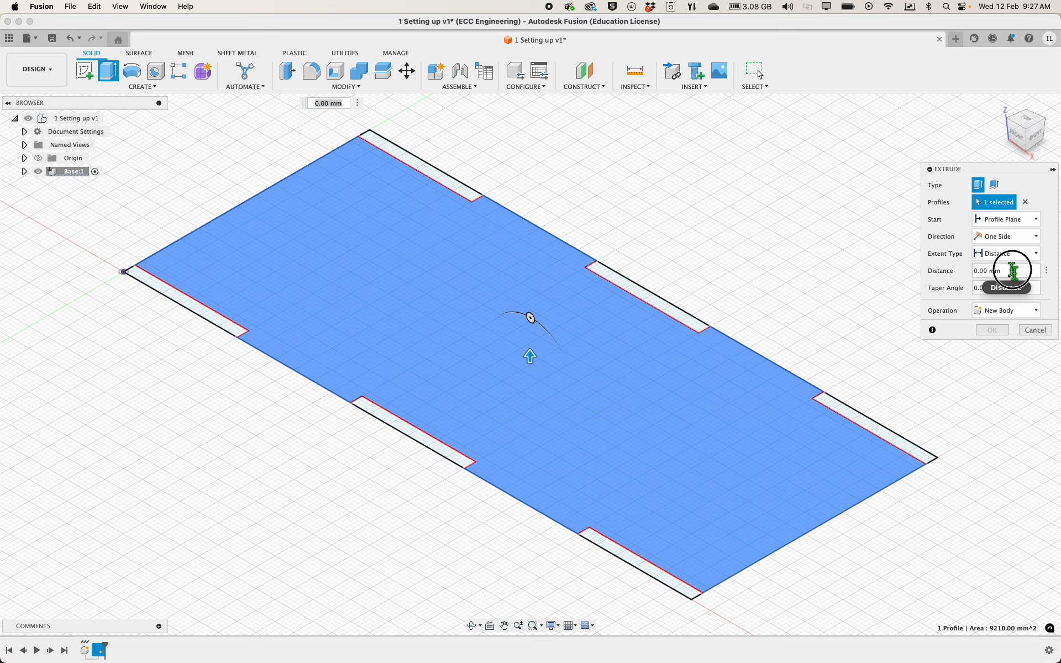
double_click(993, 274)
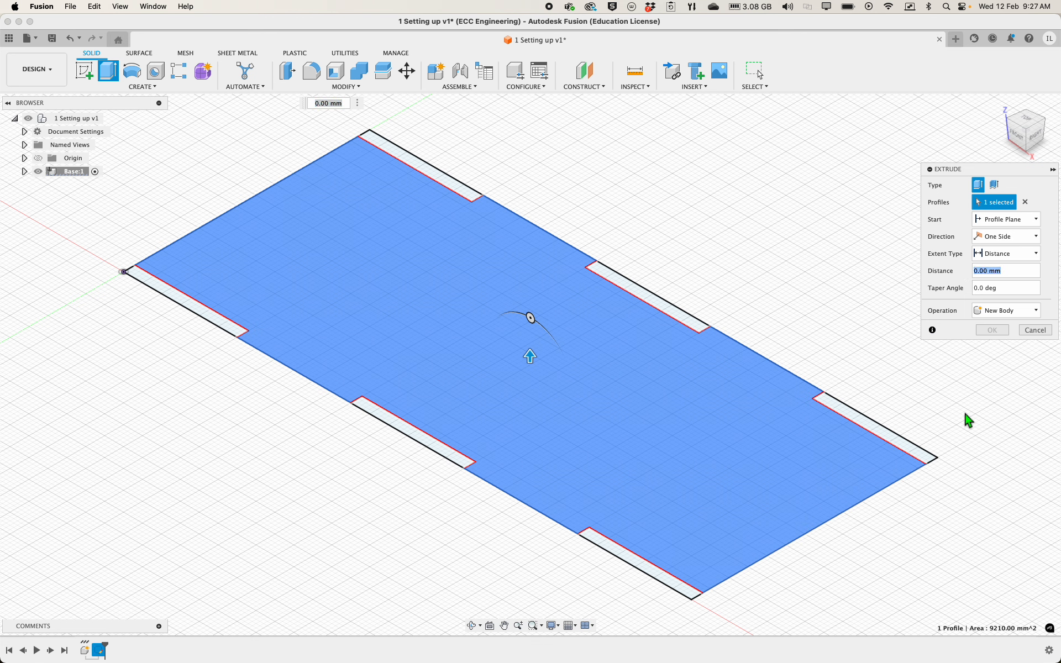
text(thickness)
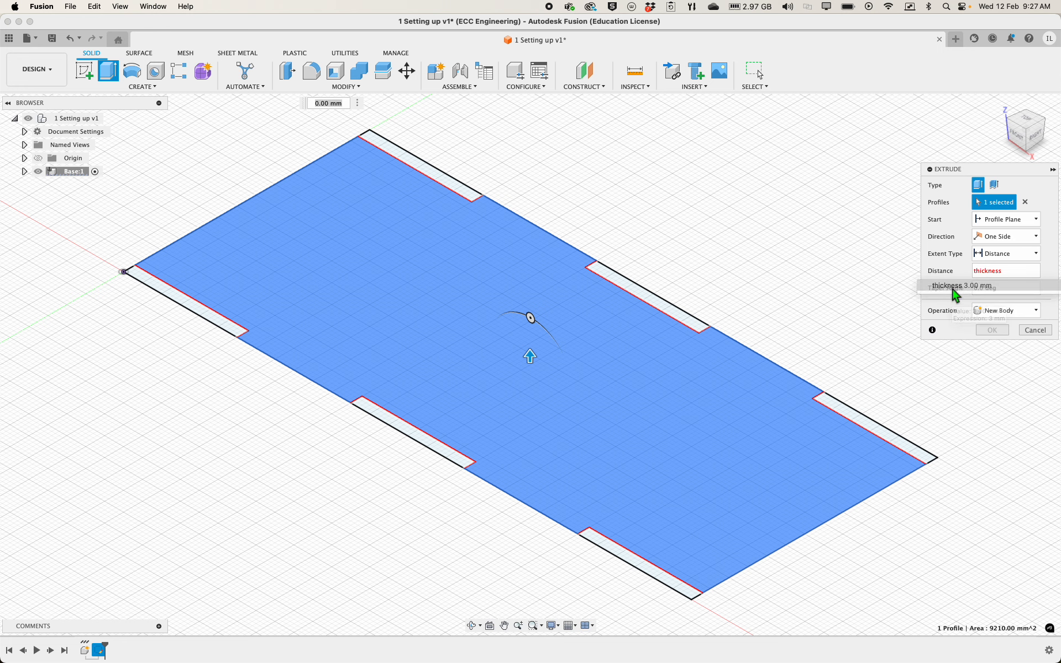
click(955, 287)
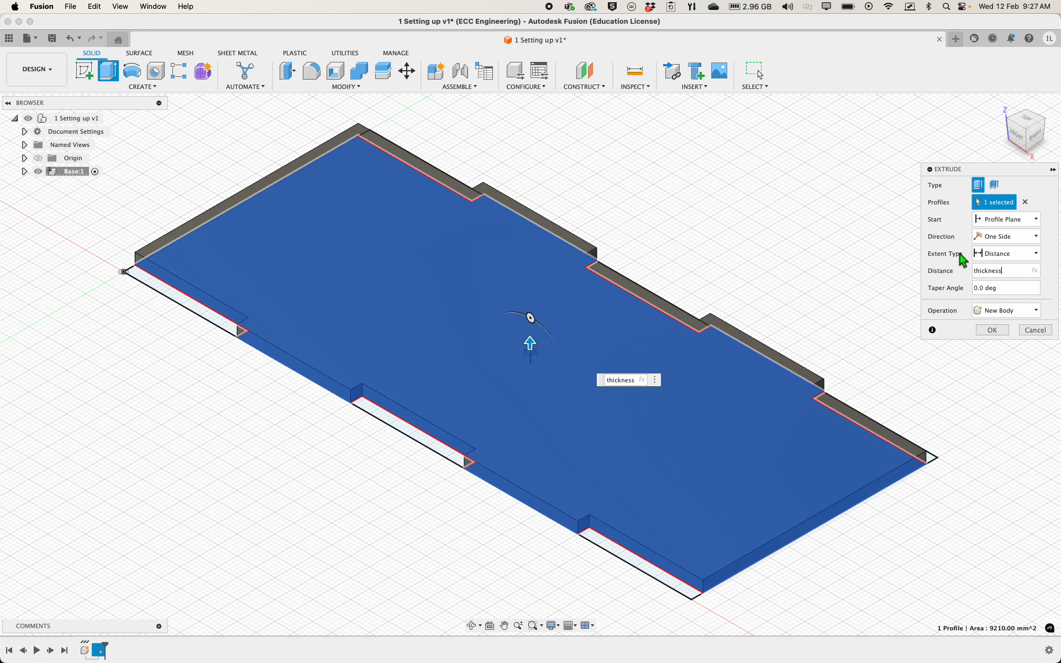
click(992, 330)
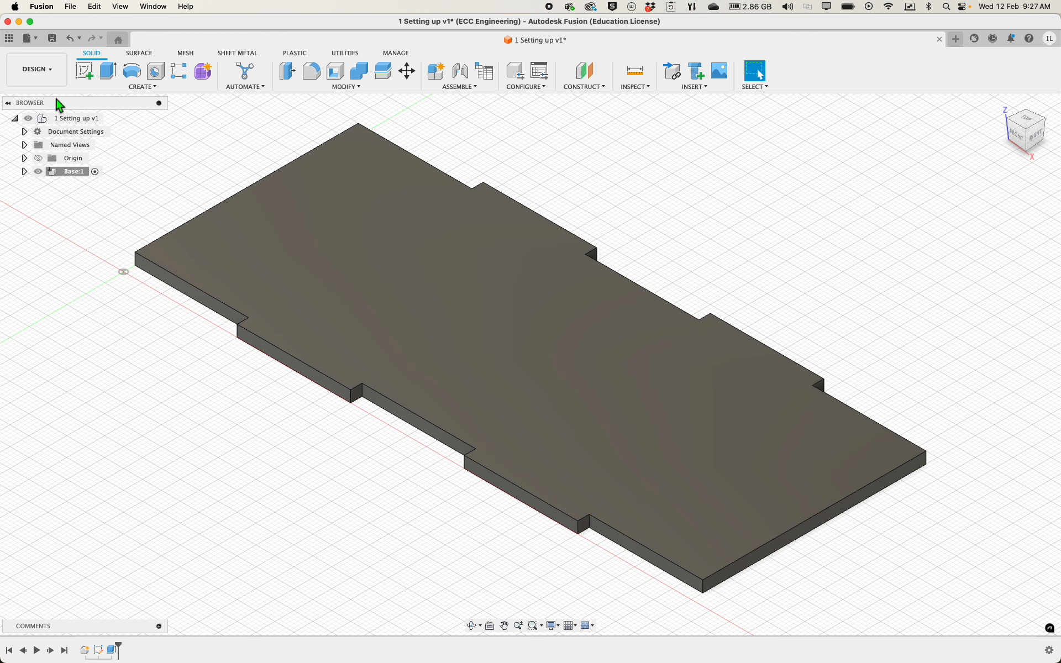
Save a copy of the design under the new name "2 Base" in the Training Videos project
click(34, 41)
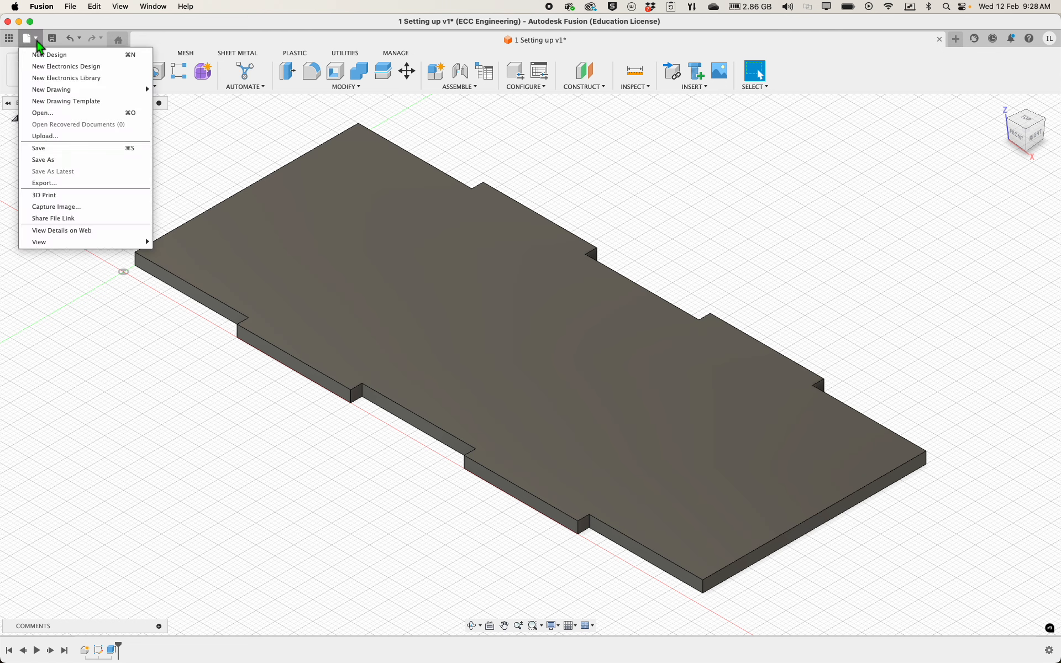
click(62, 162)
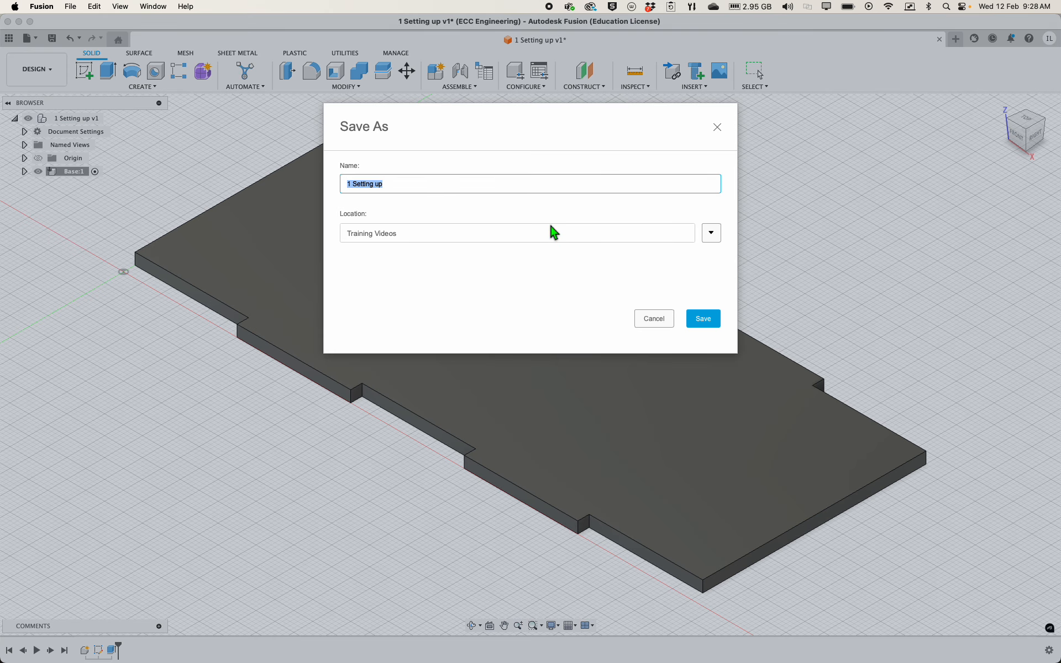
drag(542, 142, 484, 106)
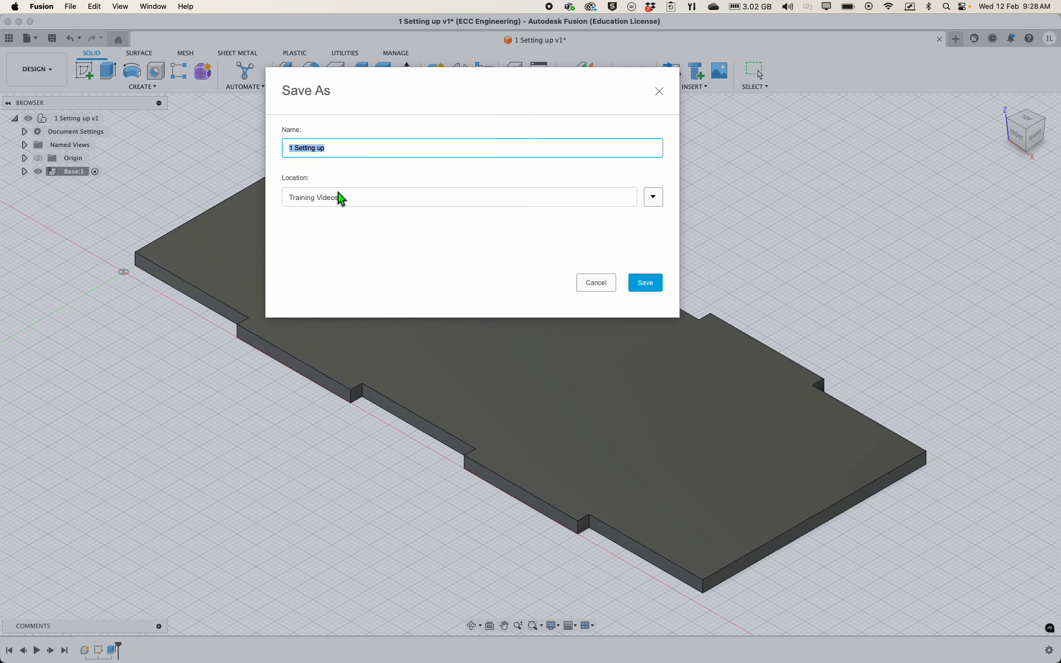
click(655, 203)
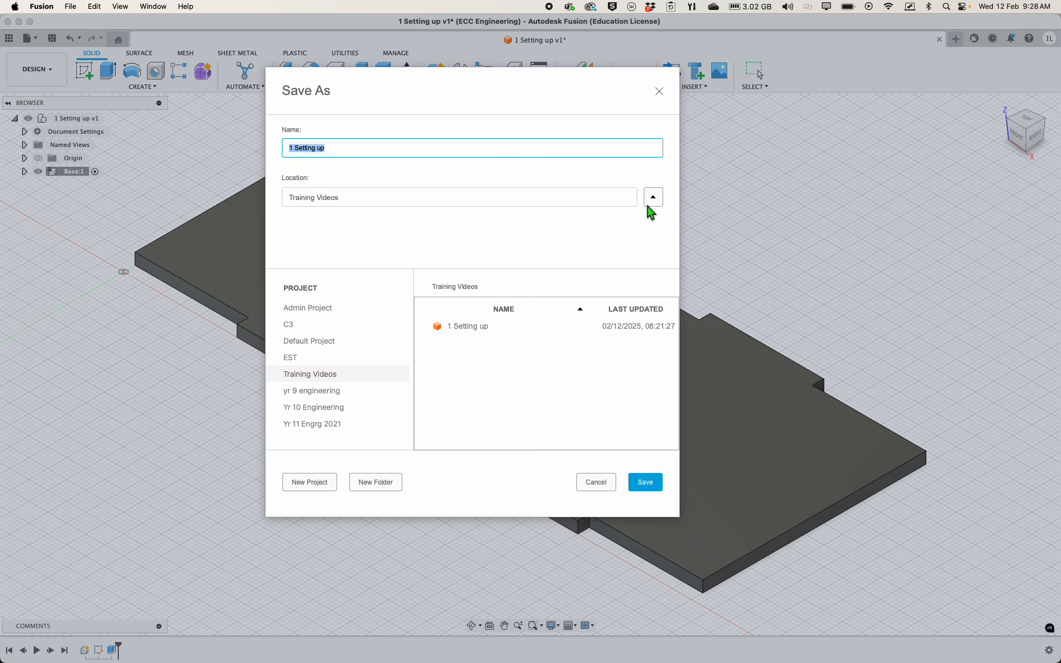
click(353, 377)
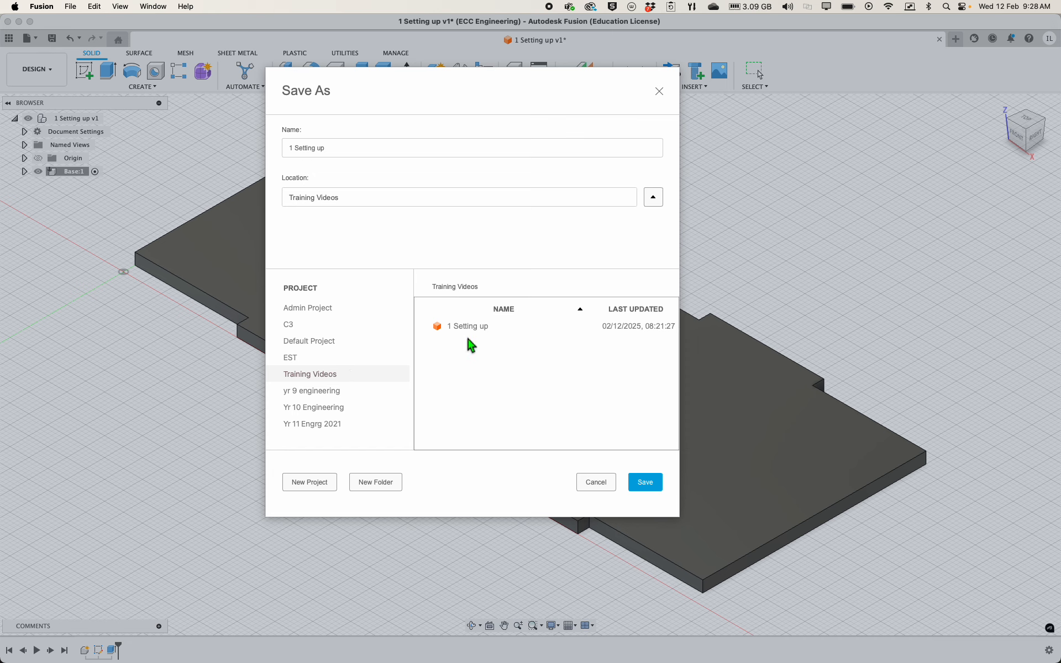
click(362, 149)
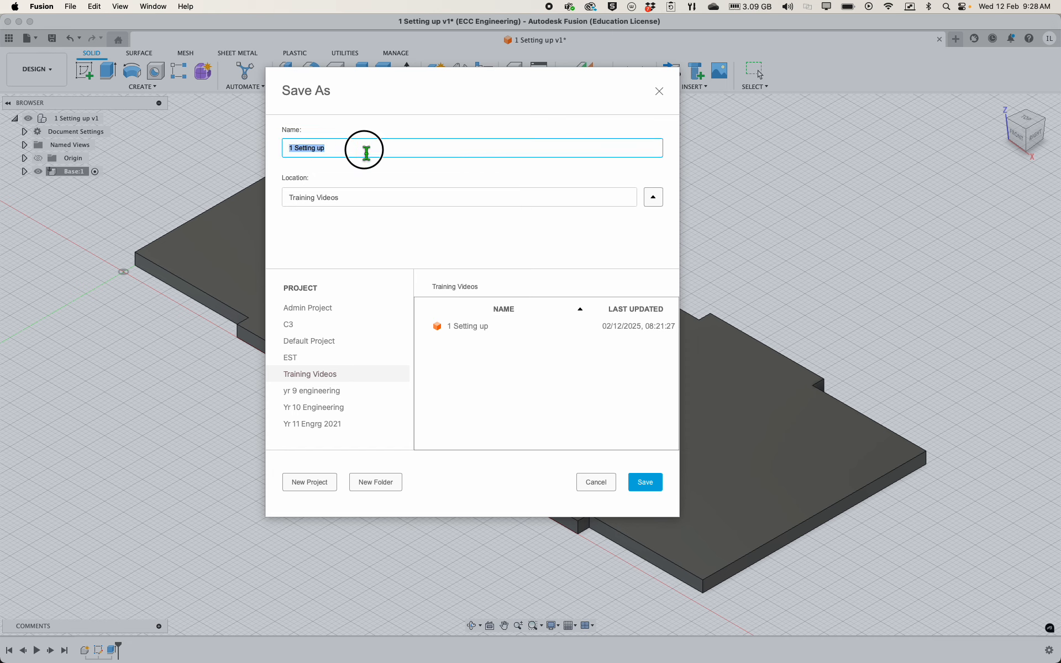
double_click(365, 152)
text(2 Base)
click(643, 481)
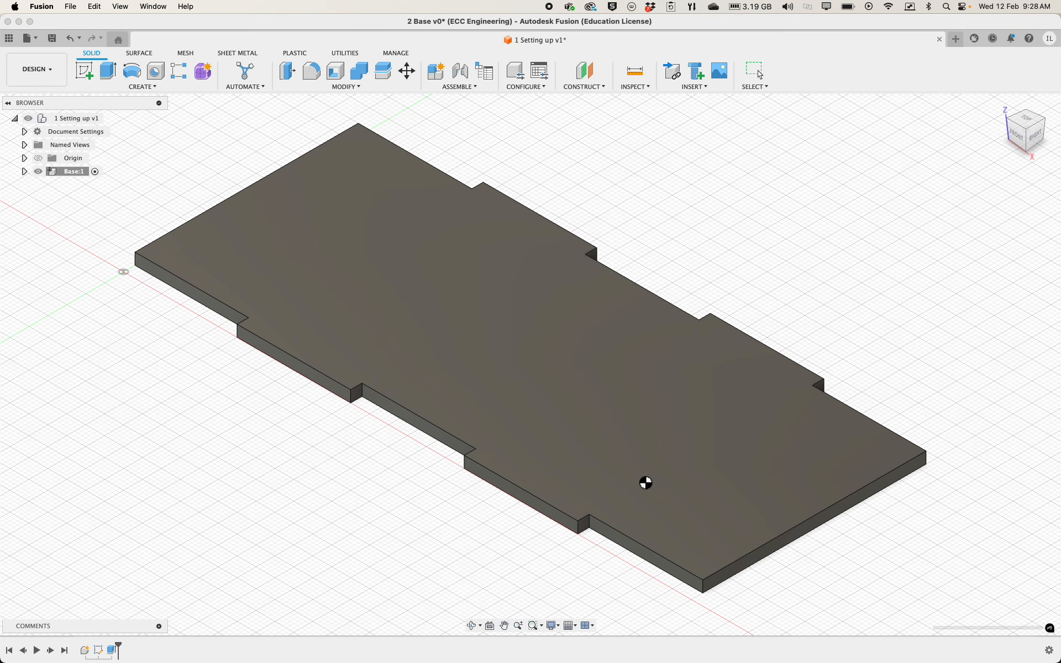